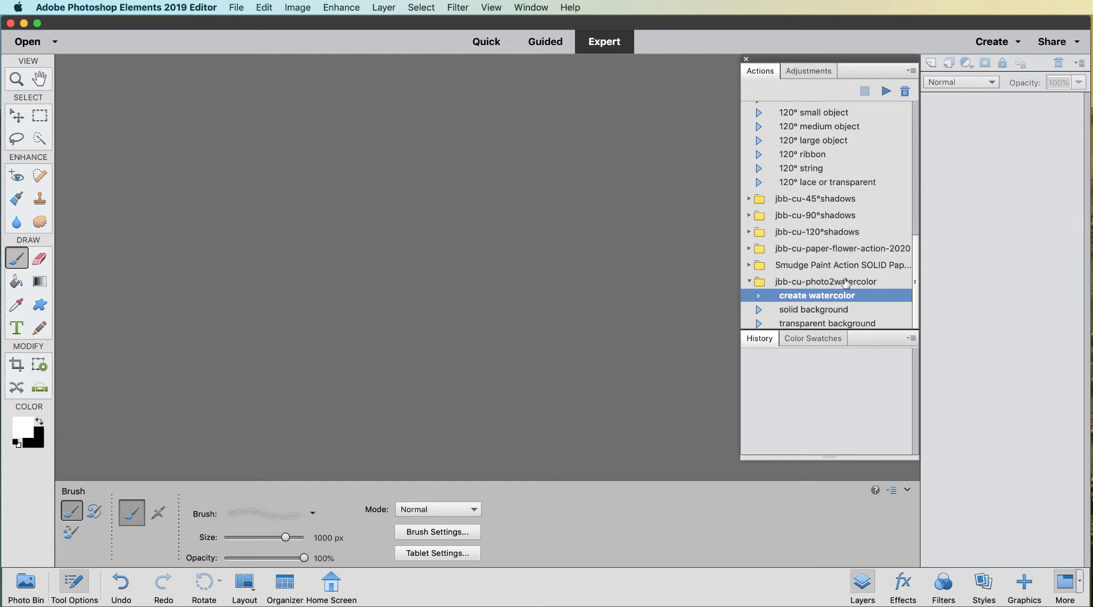
Run the create watercolor action and place the beach photo from the photo_watercolor folder, enlarged to about 174%
left_click(885, 91)
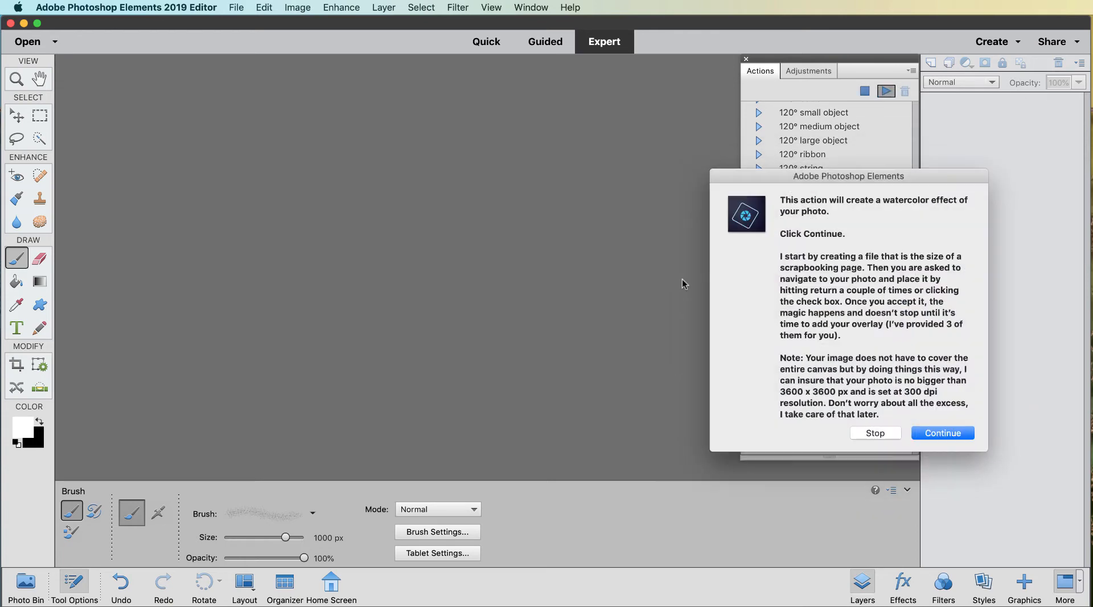
left_click(929, 435)
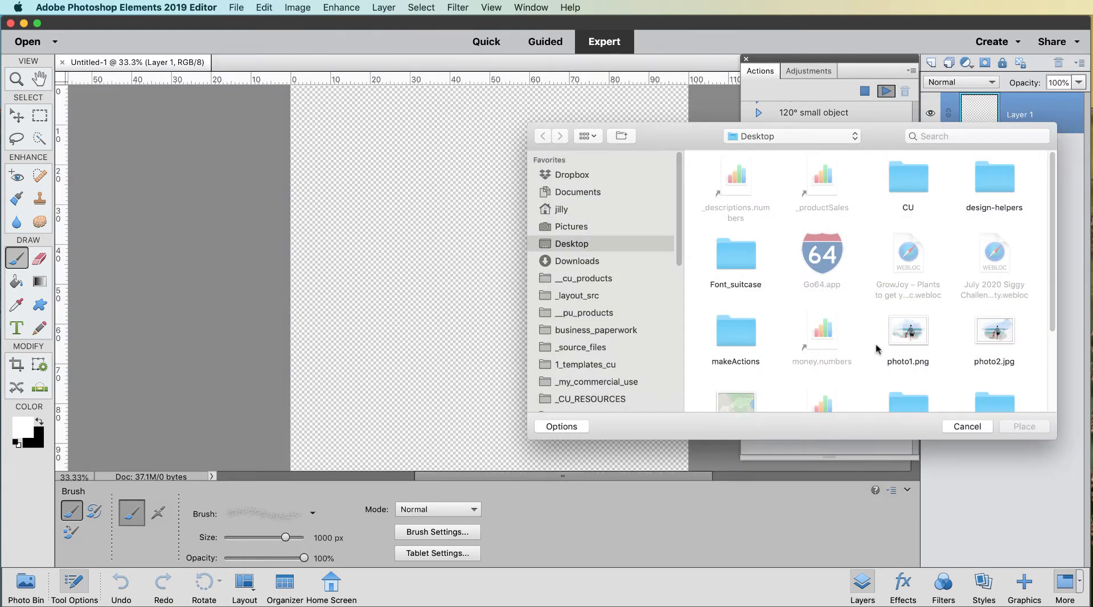
left_click(789, 137)
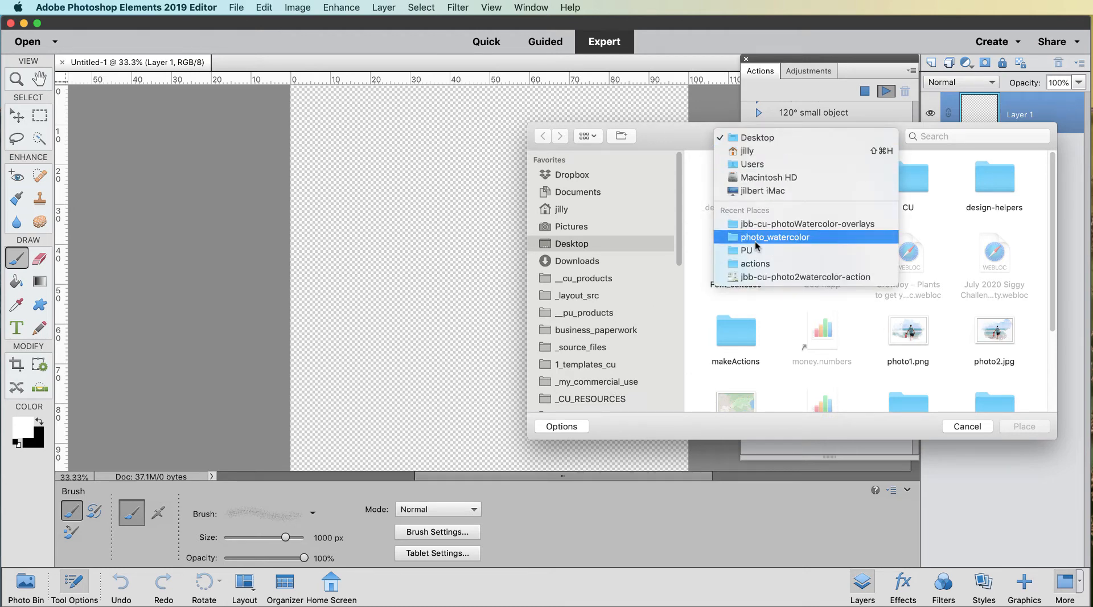
left_click(775, 237)
left_click(744, 178)
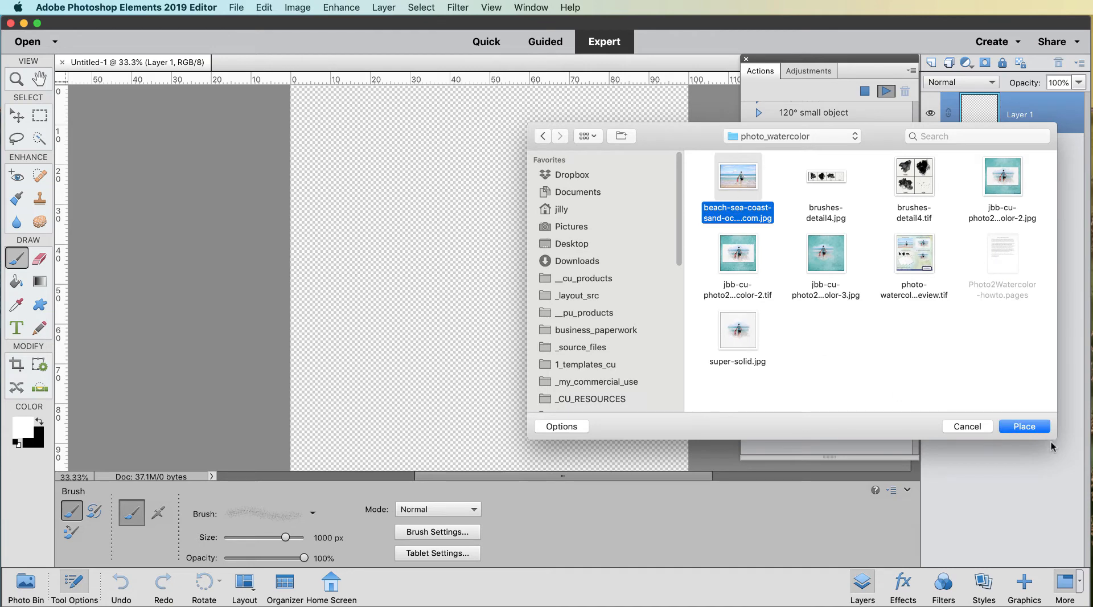
left_click(1024, 426)
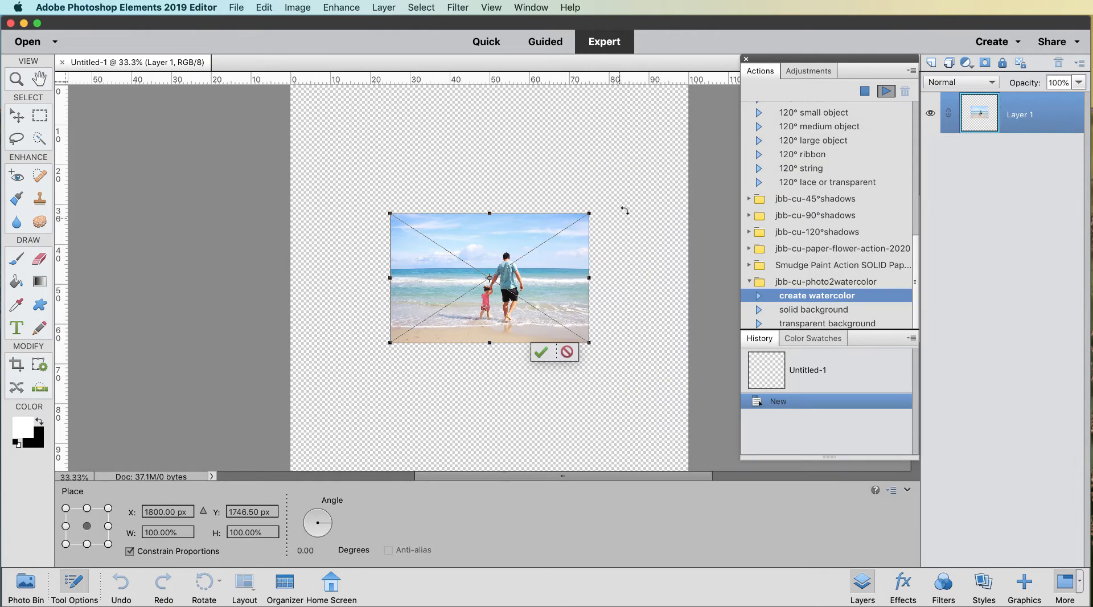
left_click_drag(590, 212, 662, 166)
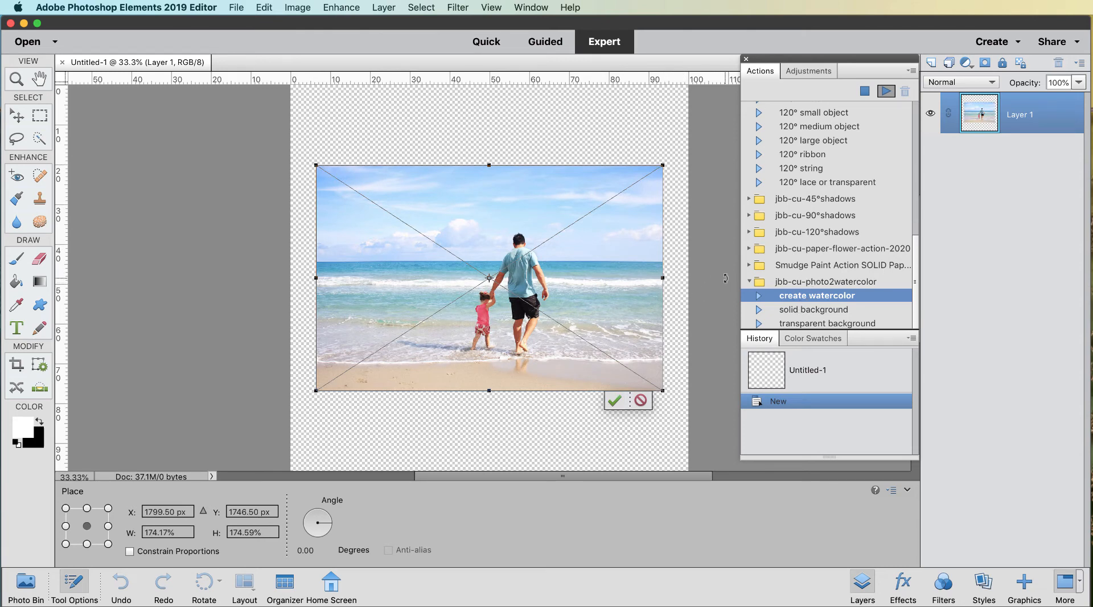
key("Return")
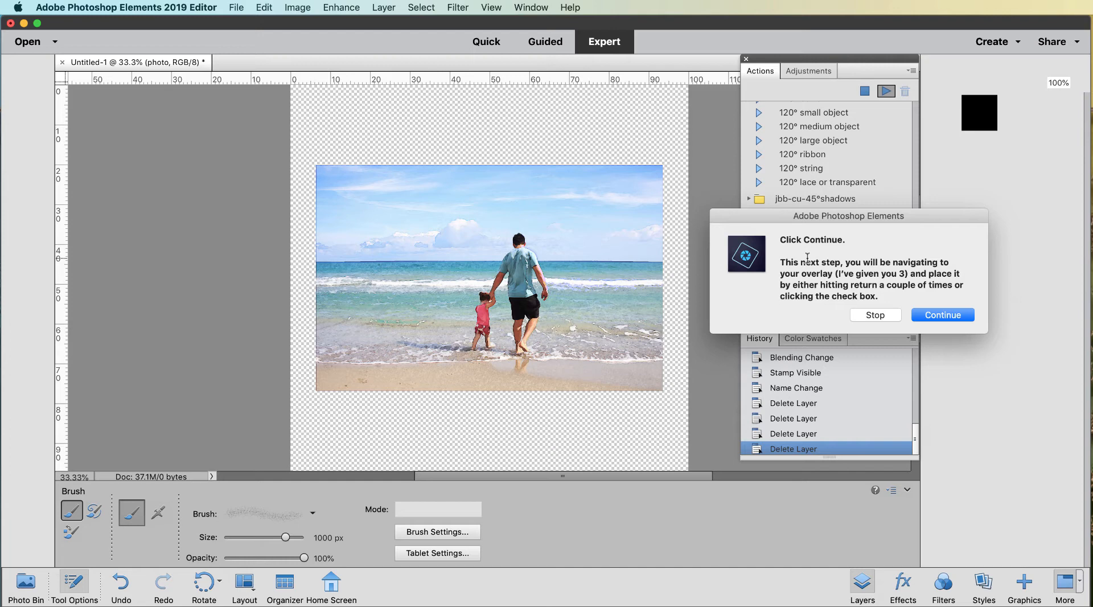
Continue the action and place the rough overlay from the jbb-cu-photoWatercolor-overlays folder at full canvas size
left_click(928, 314)
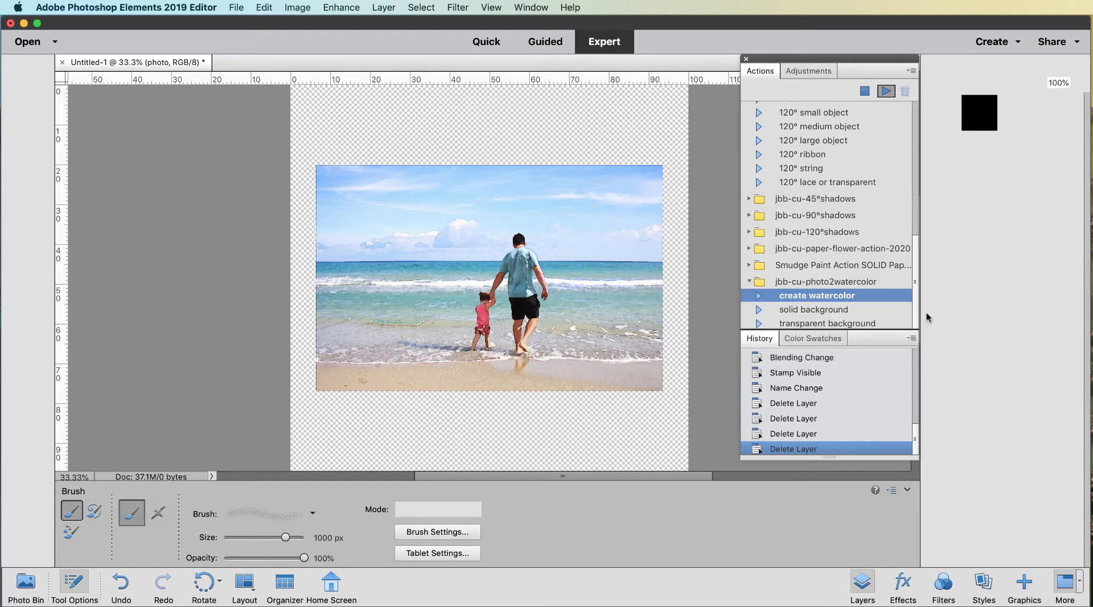
left_click(804, 137)
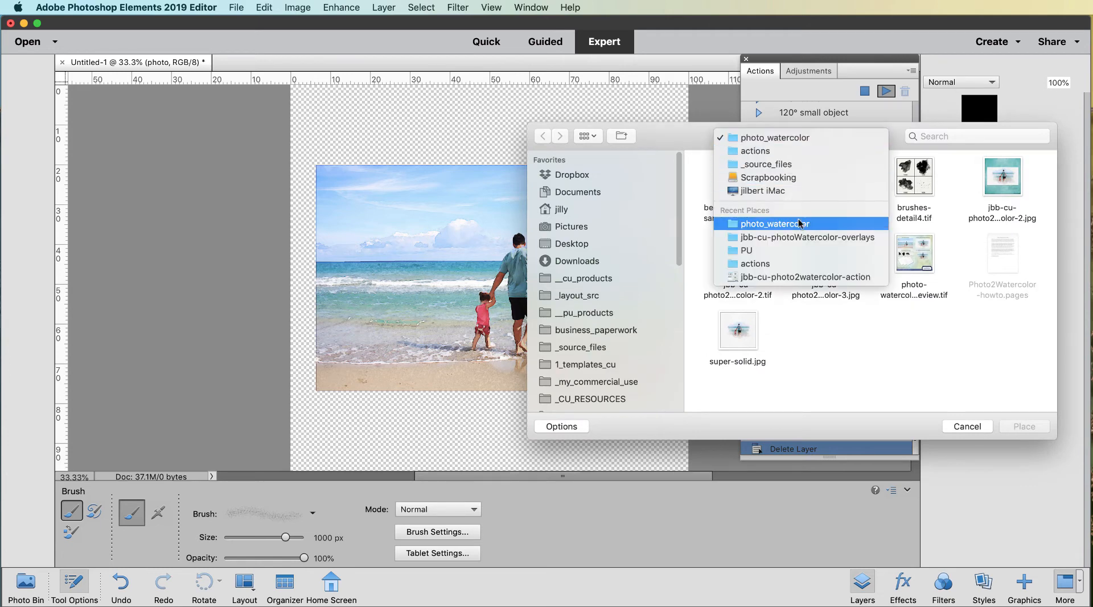
left_click(802, 238)
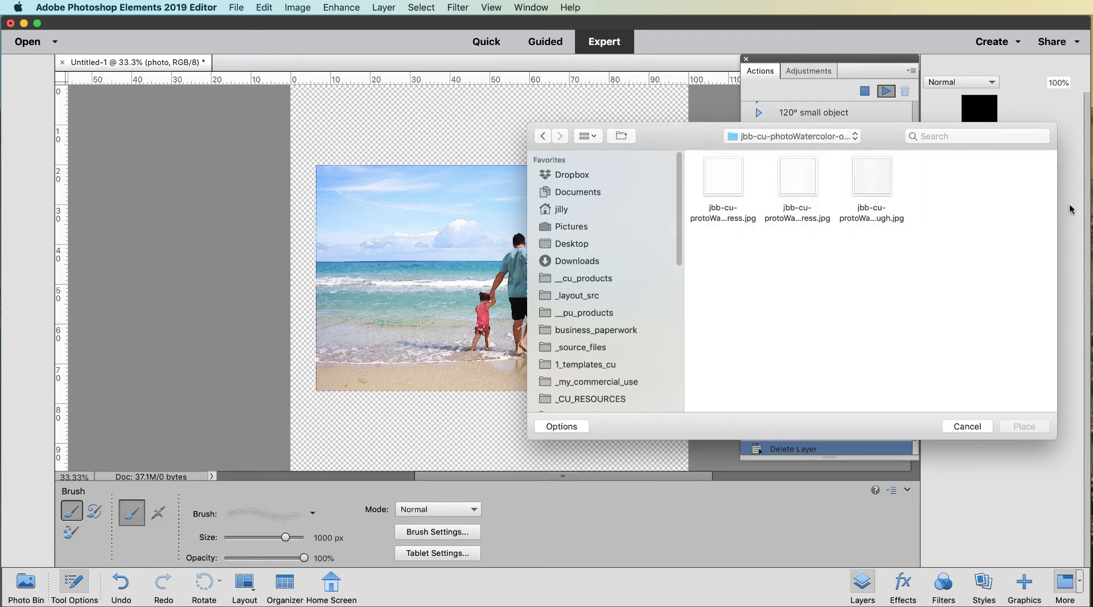
left_click(874, 181)
left_click(1022, 427)
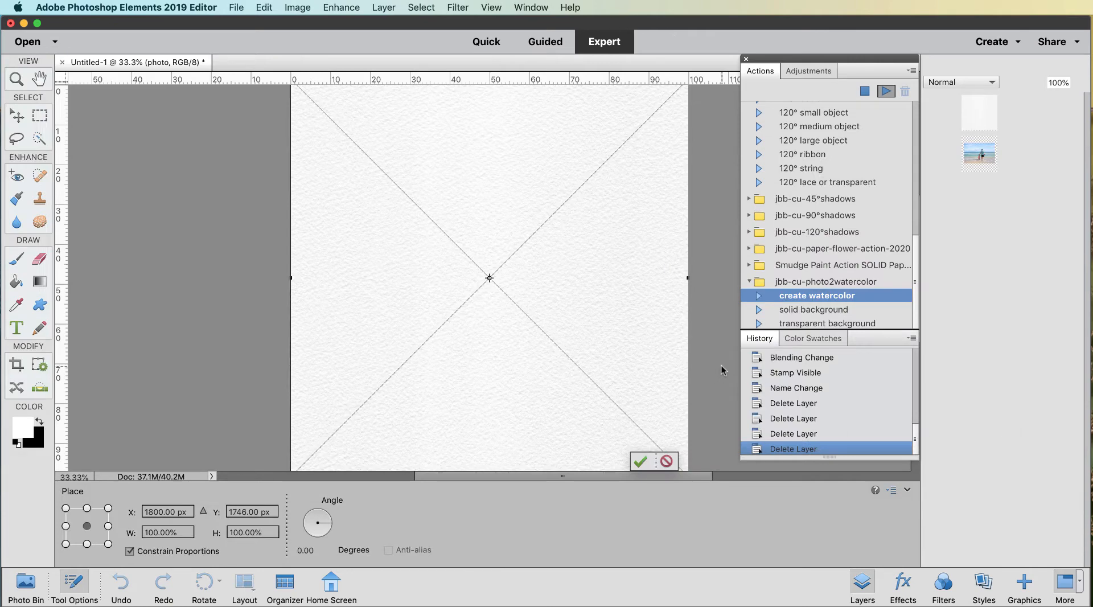
key("Return")
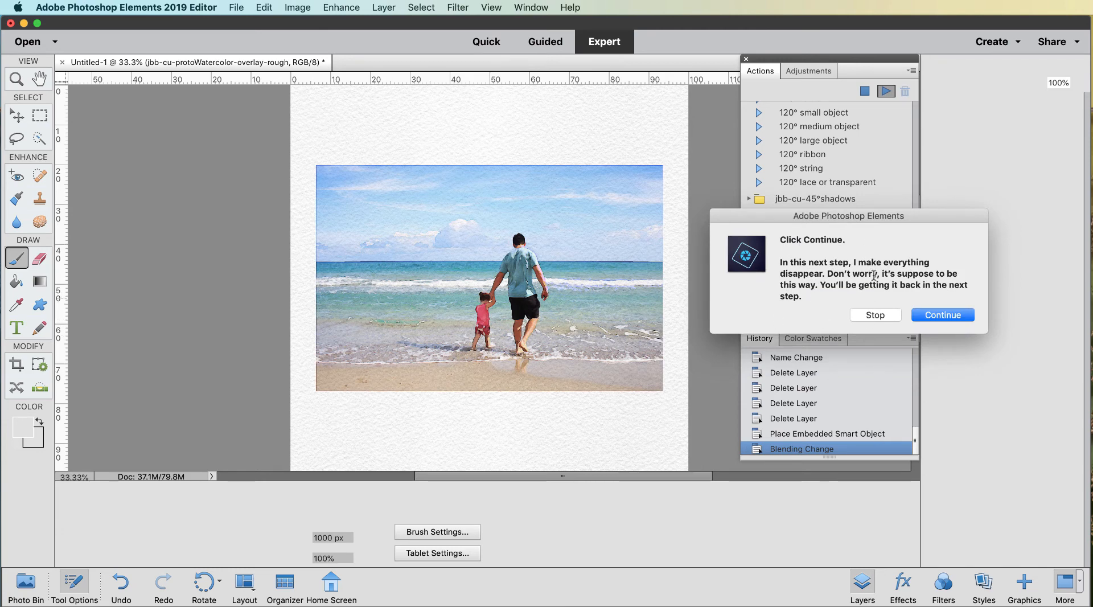
Let the action hide the photo behind an inverted layer mask, and stop it for manual painting
left_click(928, 317)
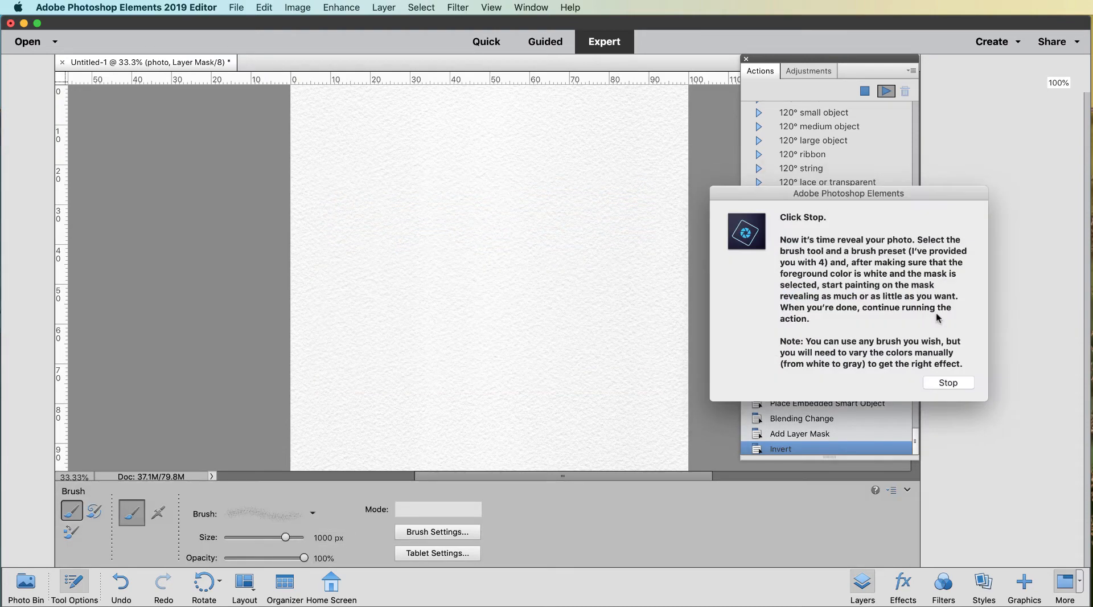
left_click(949, 383)
left_click(948, 383)
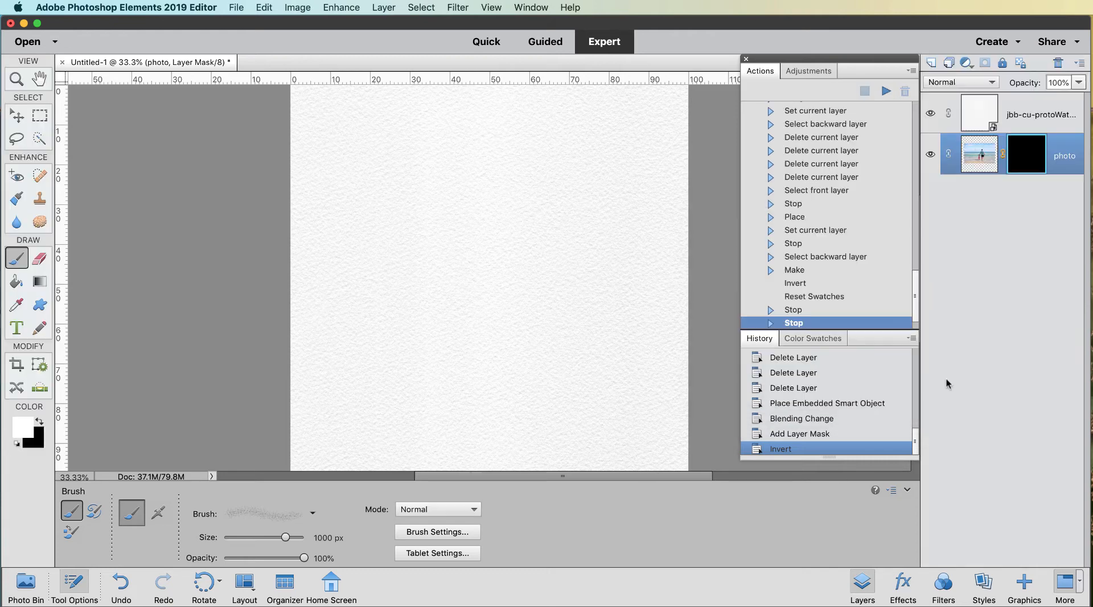
Reveal the sky, sea and figures by painting white on the photo's mask with the first 1300 px watercolor brush
left_click(313, 513)
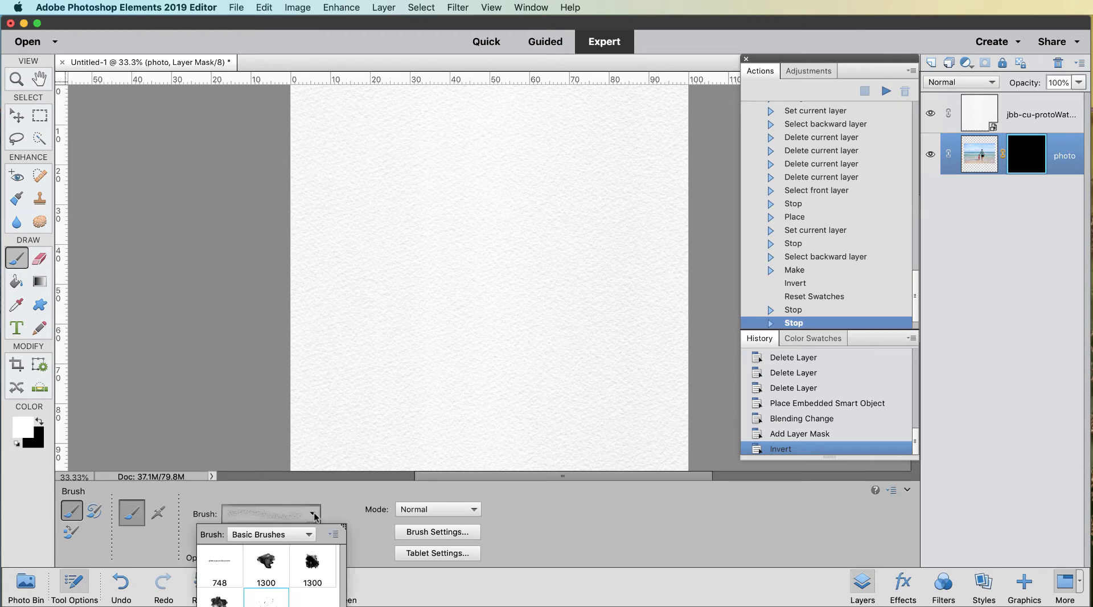
left_click(266, 562)
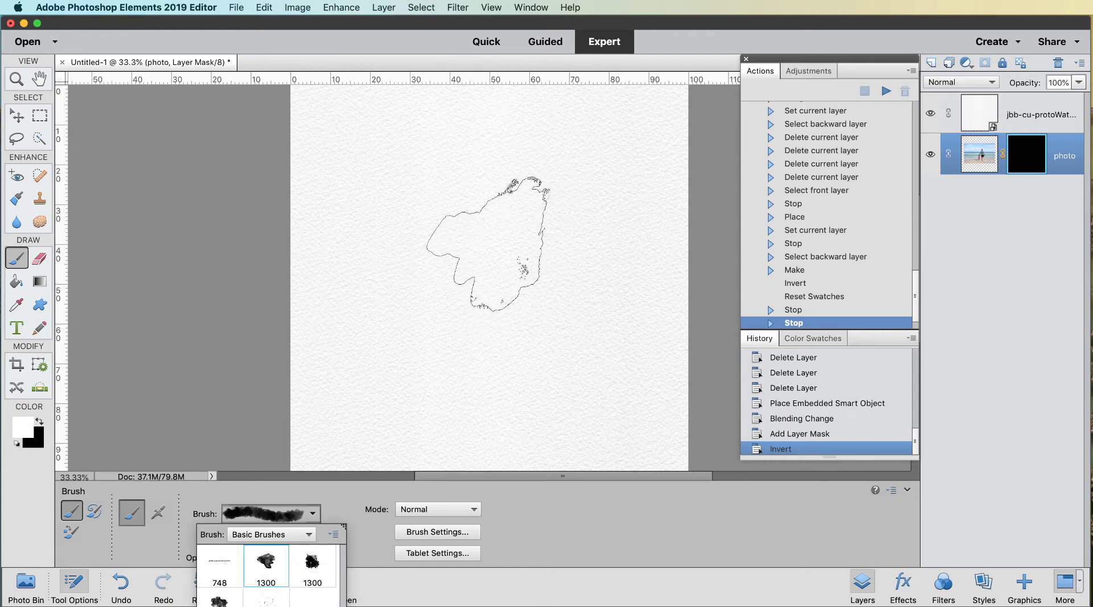
left_click(481, 239)
left_click(490, 240)
left_click(484, 259)
left_click(453, 268)
left_click(424, 263)
left_click(394, 258)
left_click(548, 280)
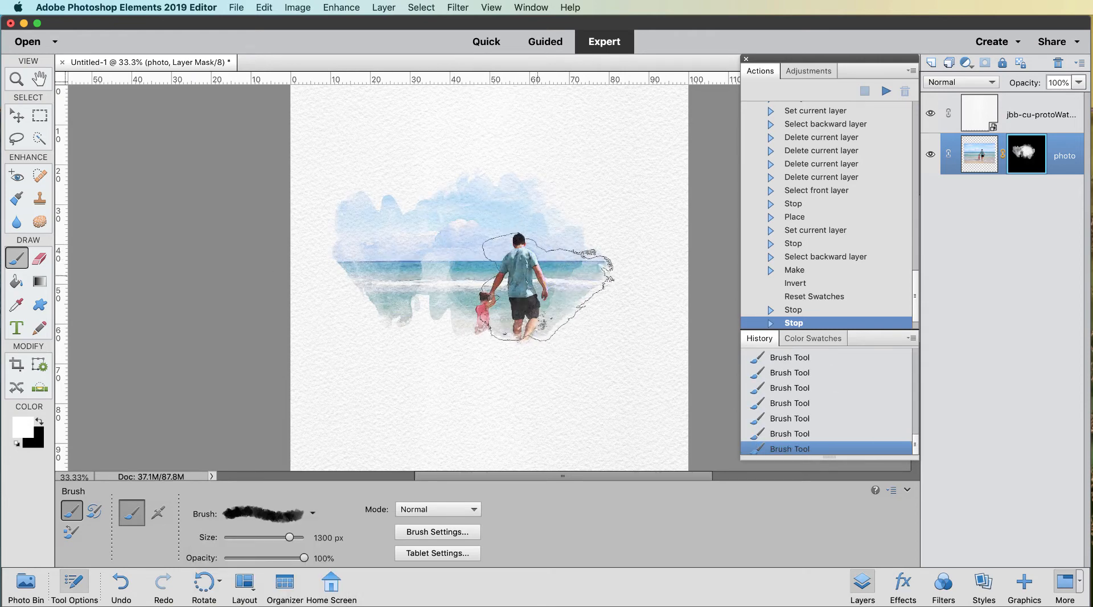
left_click(587, 284)
left_click(590, 257)
Vary the mask around the figures with alternating black and white brush dabs, restoring the man and child in white
key("x")
left_click_drag(535, 273, 446, 265)
left_click(431, 283)
left_click(449, 285)
key("x")
left_click(457, 284)
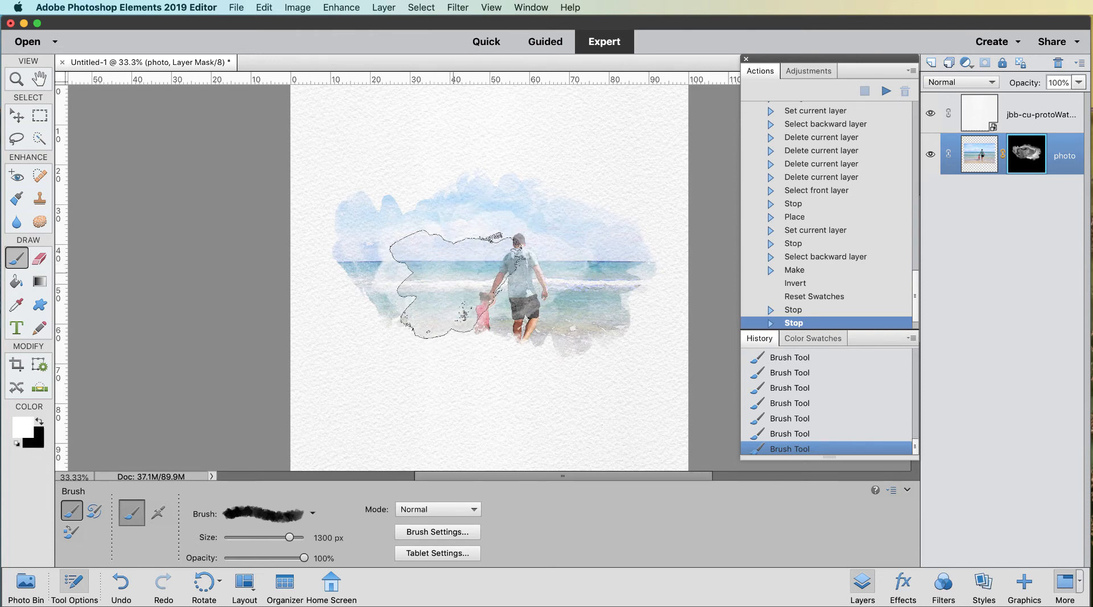
left_click(497, 263)
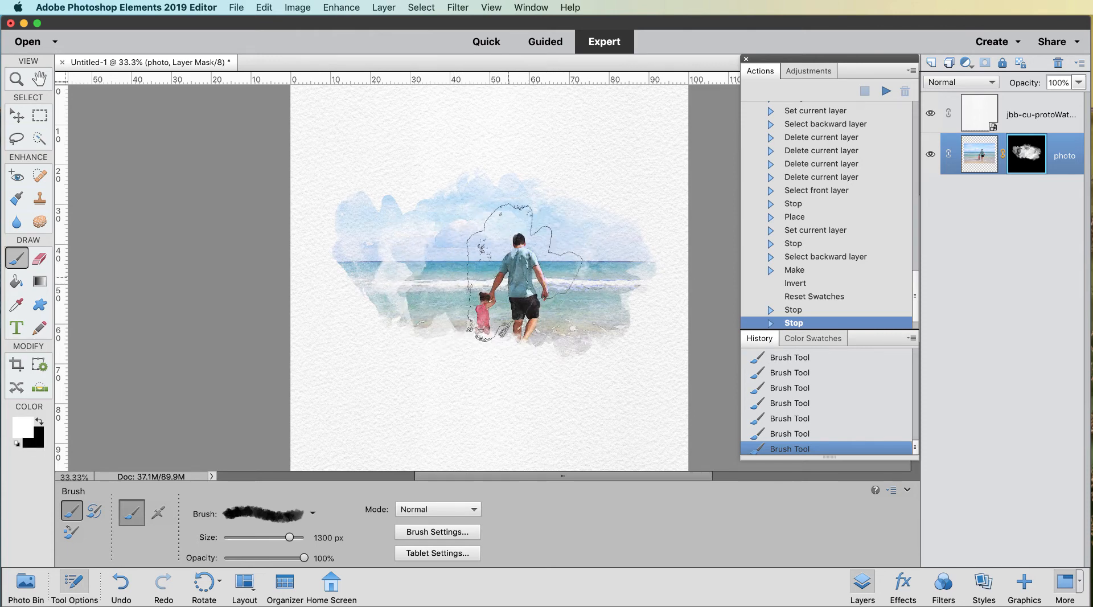
key("x")
left_click(504, 274)
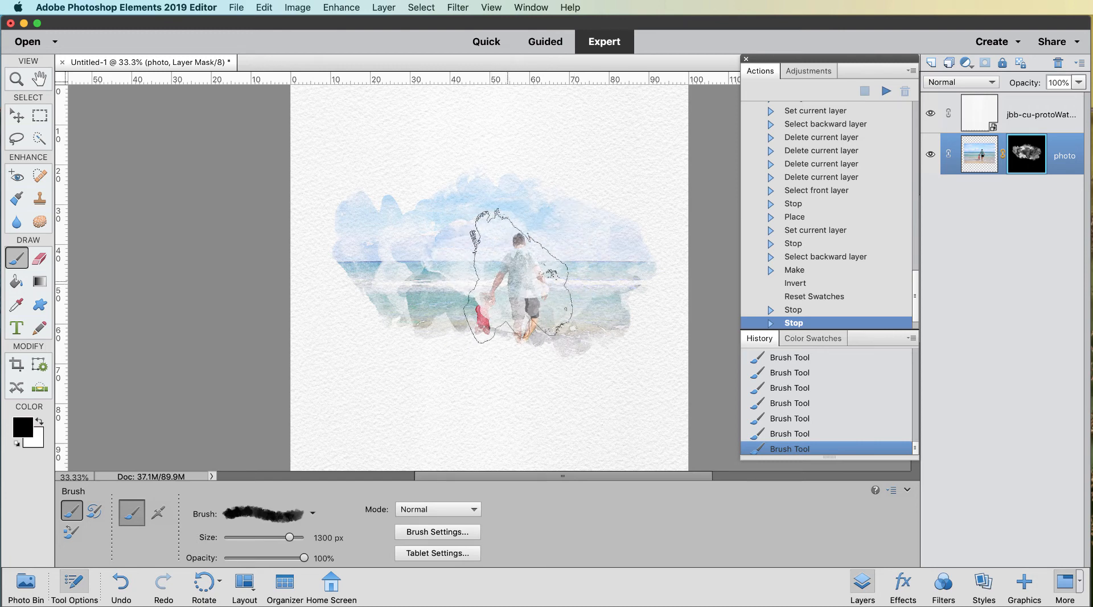
key("x")
left_click(512, 275)
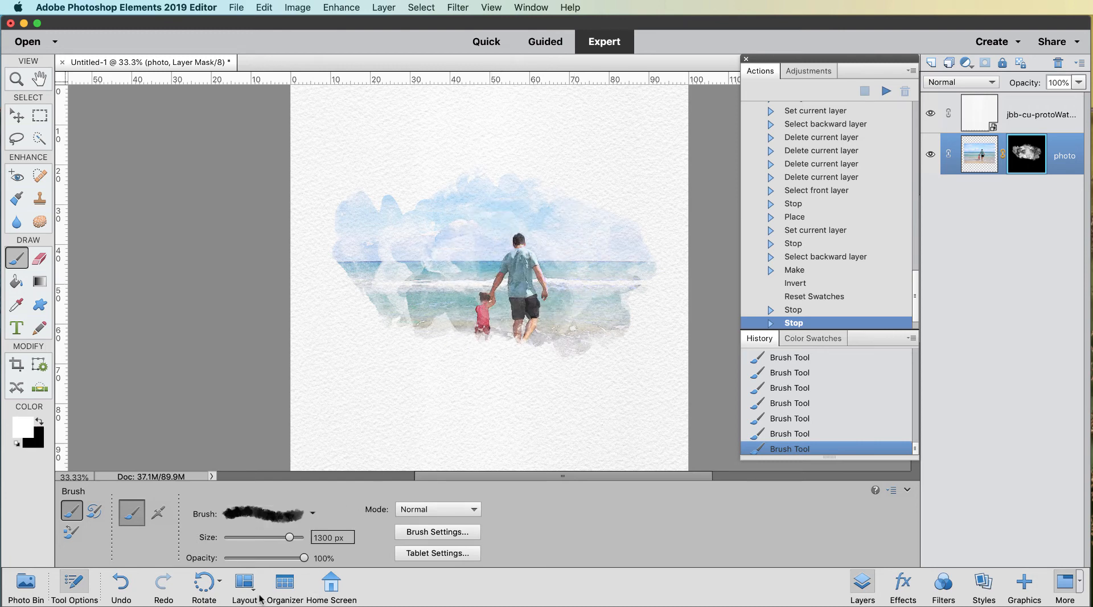
Add white paint splatters on the mask over the sea and at both side edges with the 1000 px splatter brush
left_click(313, 513)
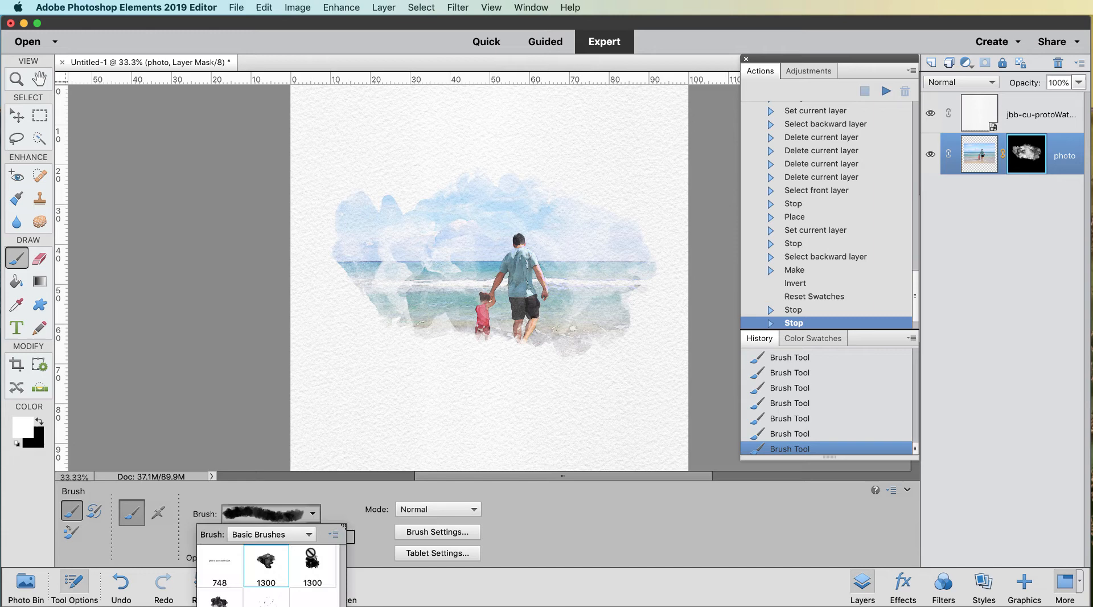
left_click(269, 595)
left_click(449, 273)
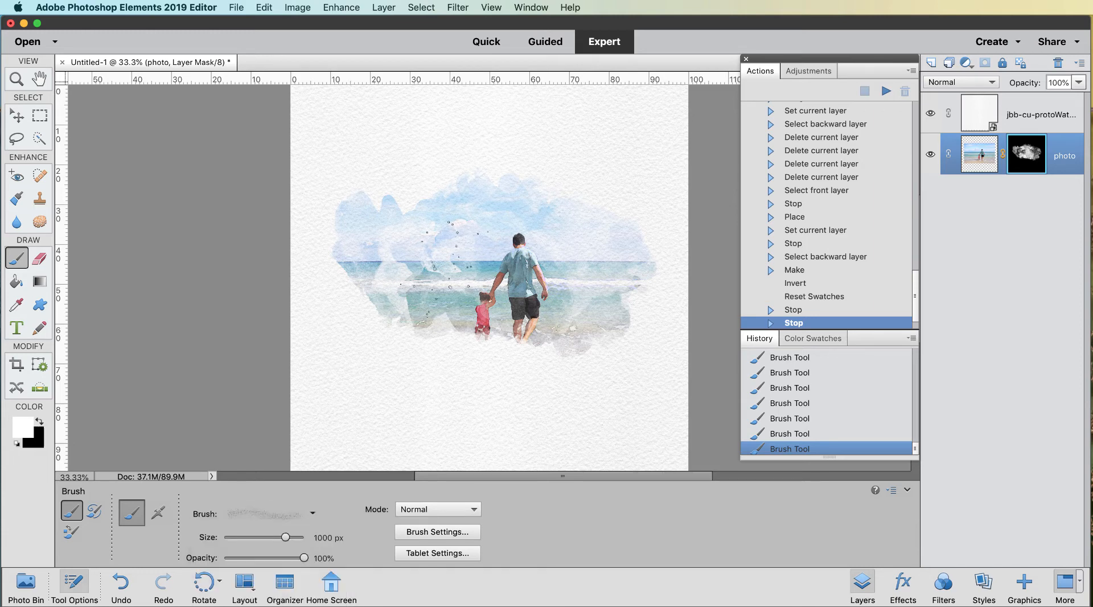
left_click(351, 286)
left_click(632, 287)
scroll(538, 252, "up", 5)
scroll(538, 251, "down", 4)
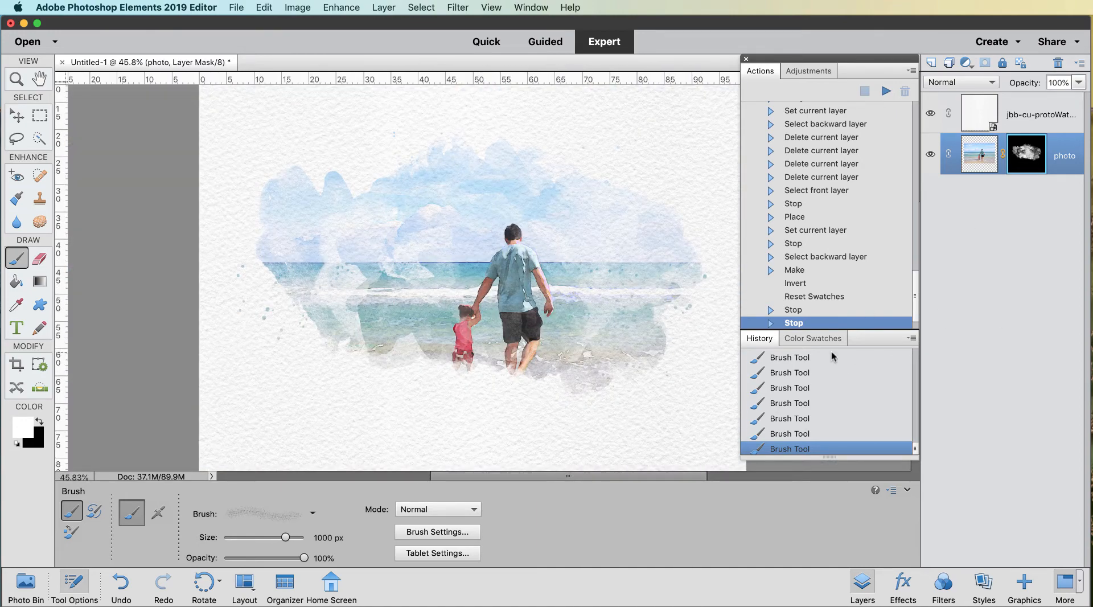
Play the create watercolor action to its end and collapse its list of commands
left_click(885, 91)
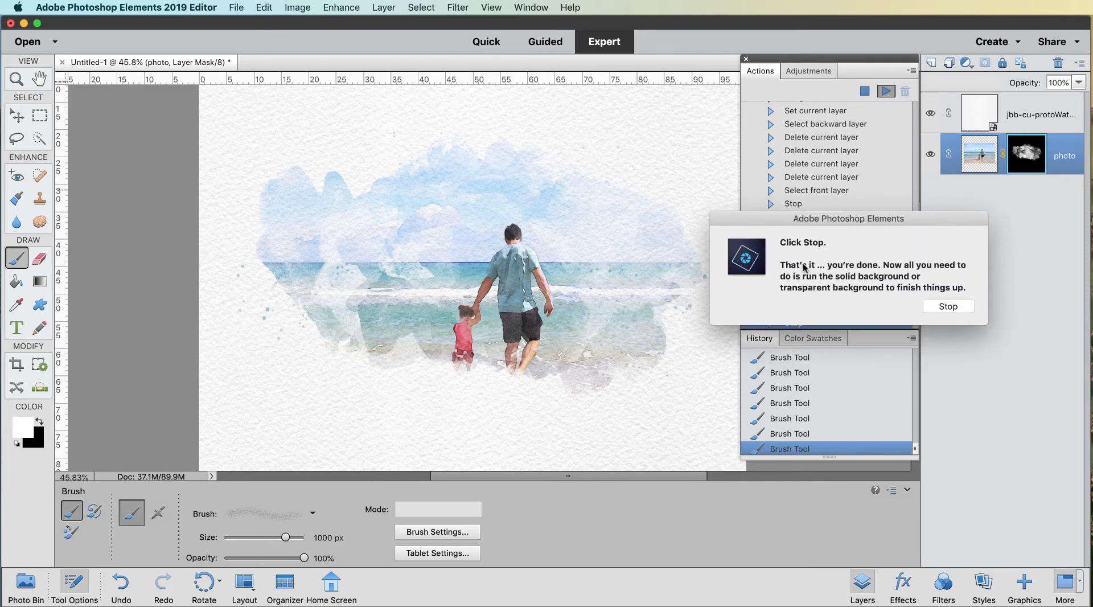
left_click(948, 306)
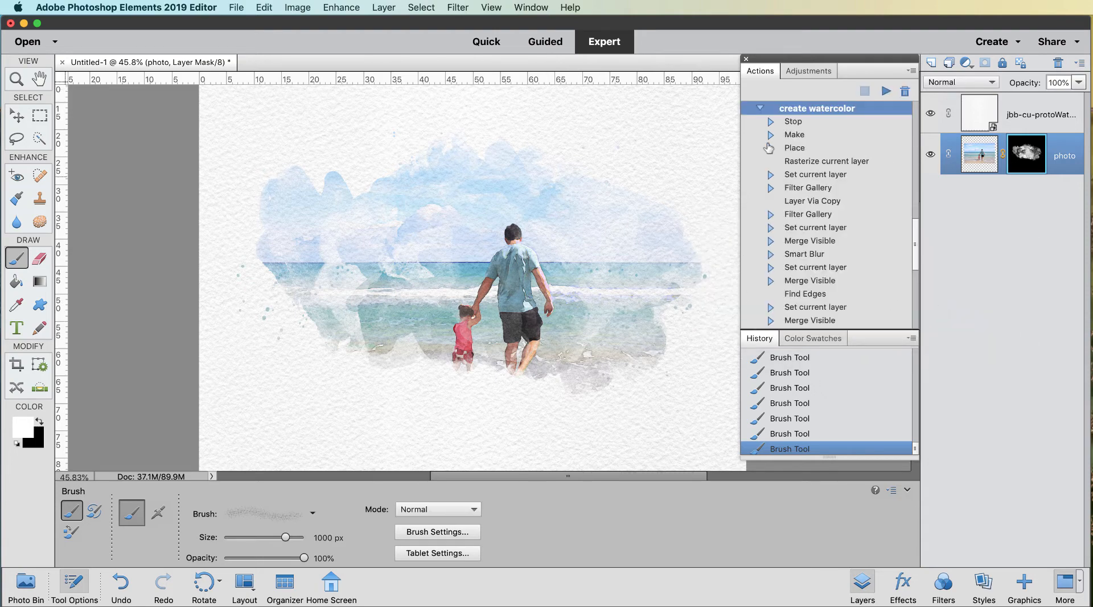
left_click(761, 112)
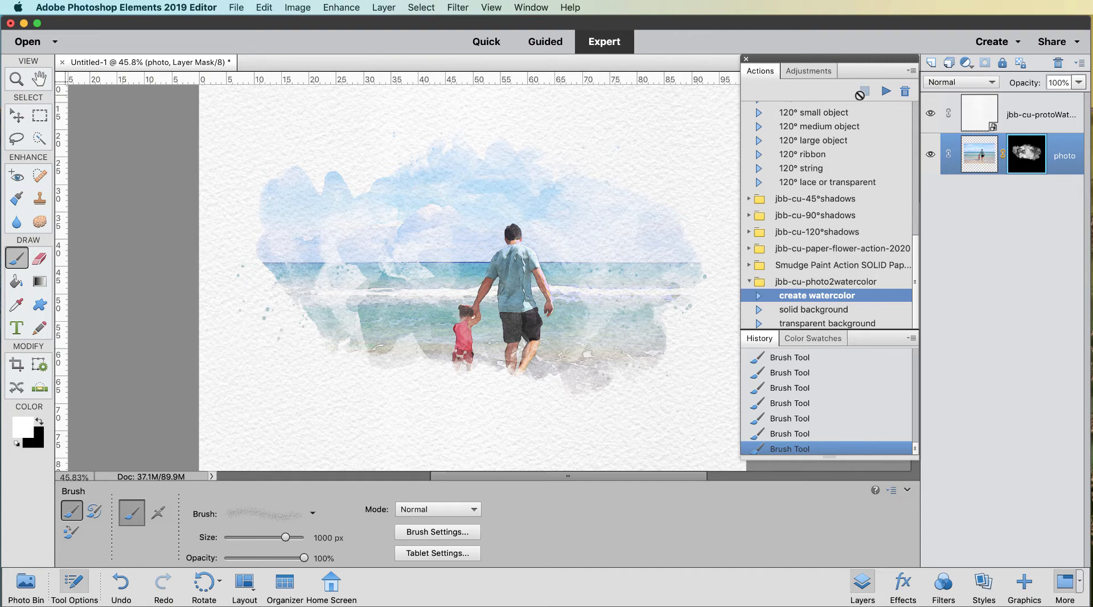
Run the solid background action and save the cropped image as photo.jpg on the Desktop, with JPEG quality 10 and Baseline Optimized
left_click(810, 309)
left_click(885, 92)
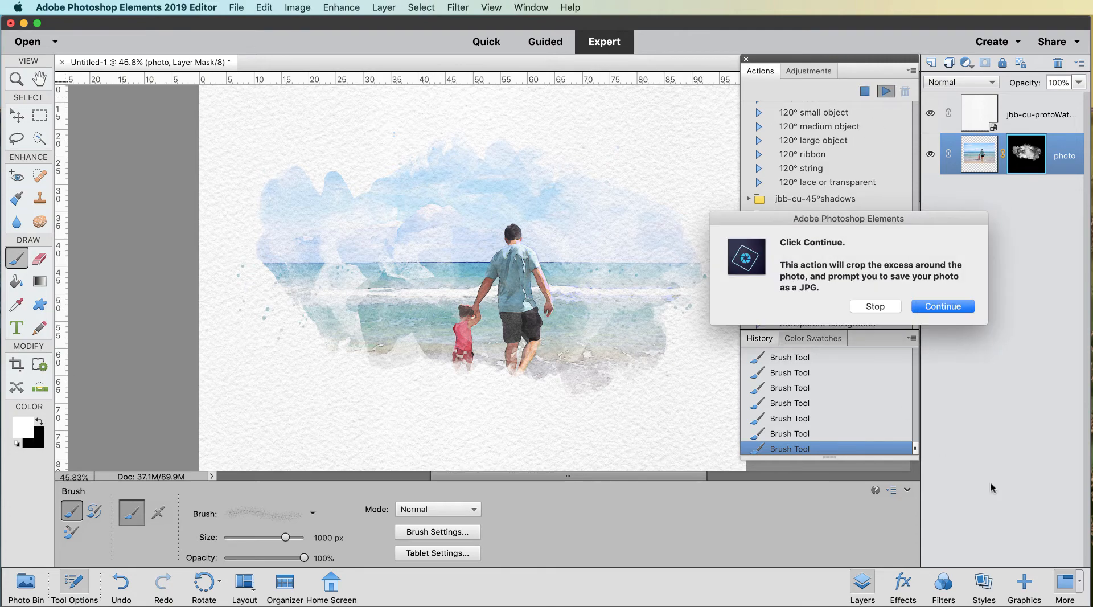
left_click(943, 306)
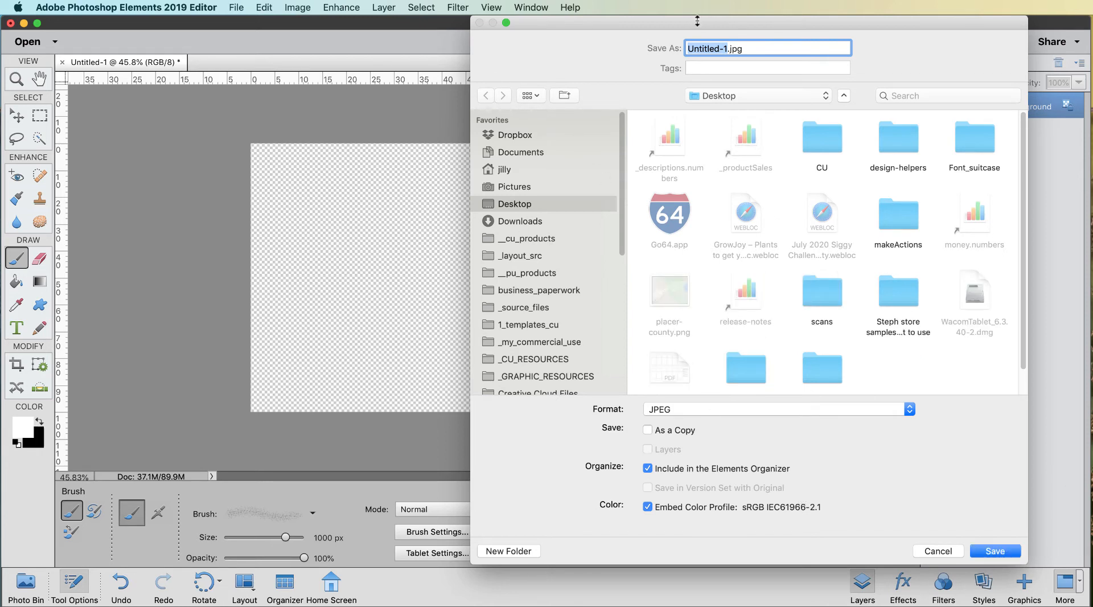
type("photo")
key("Return")
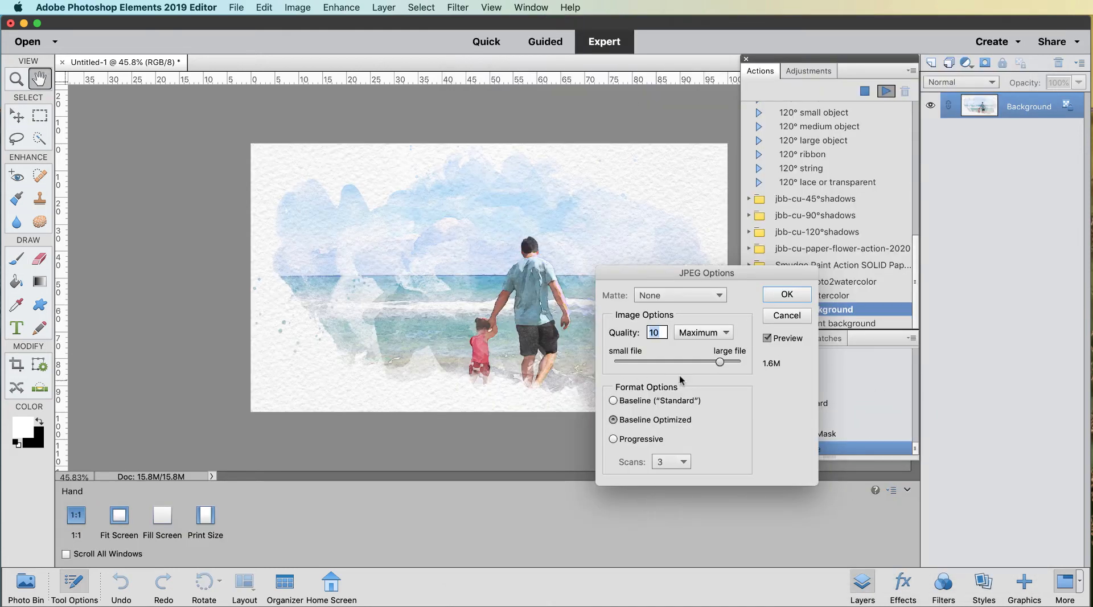
left_click(774, 295)
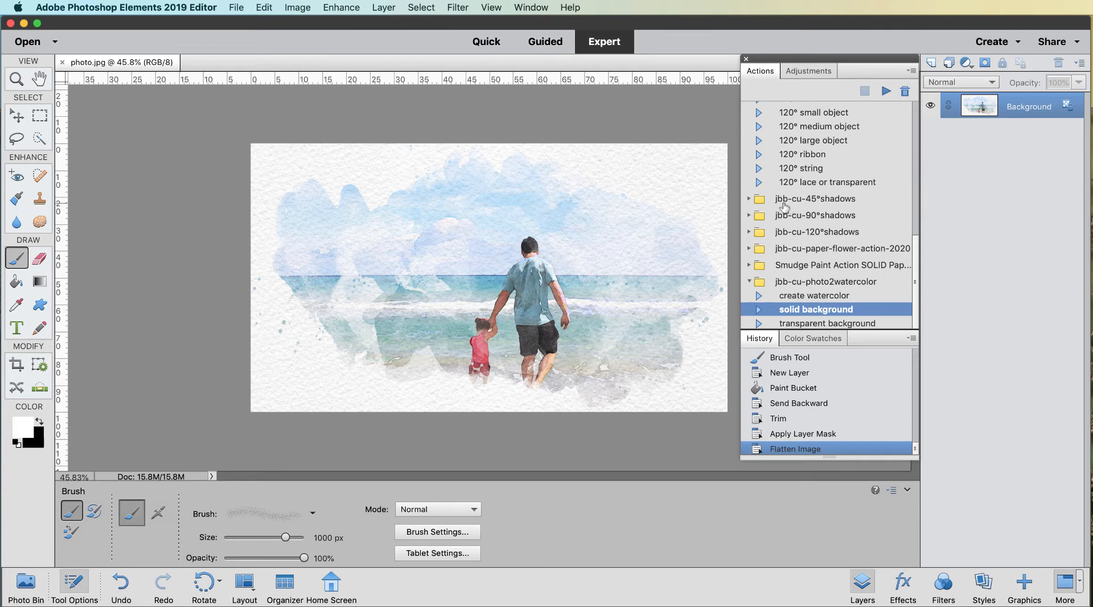
Run the create watercolor action and place the beach-sea-coast photo from the photo_watercolor folder
left_click(813, 296)
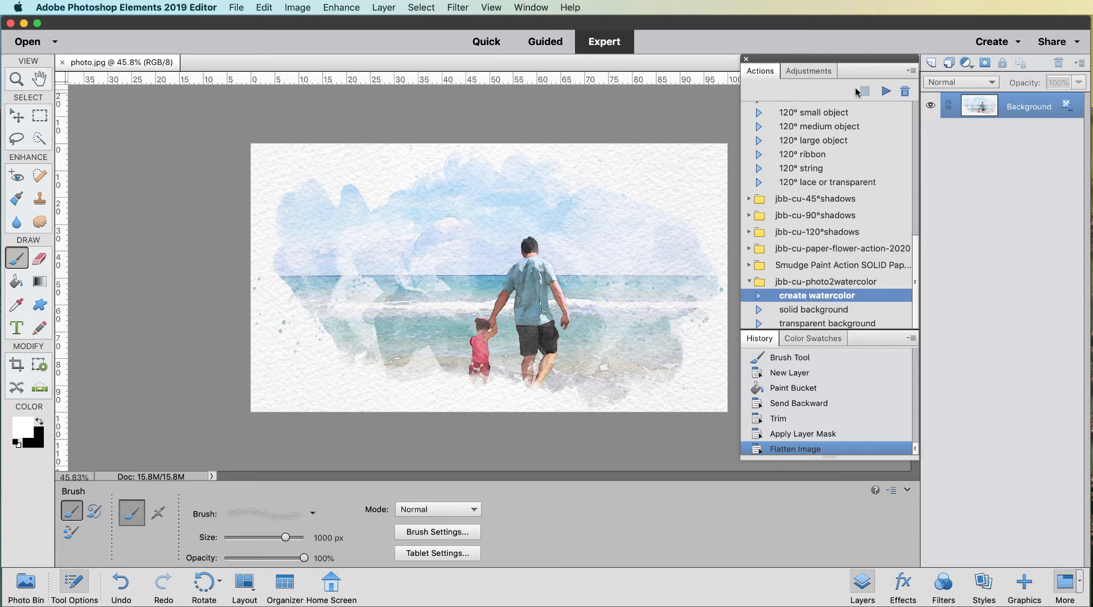
left_click(885, 91)
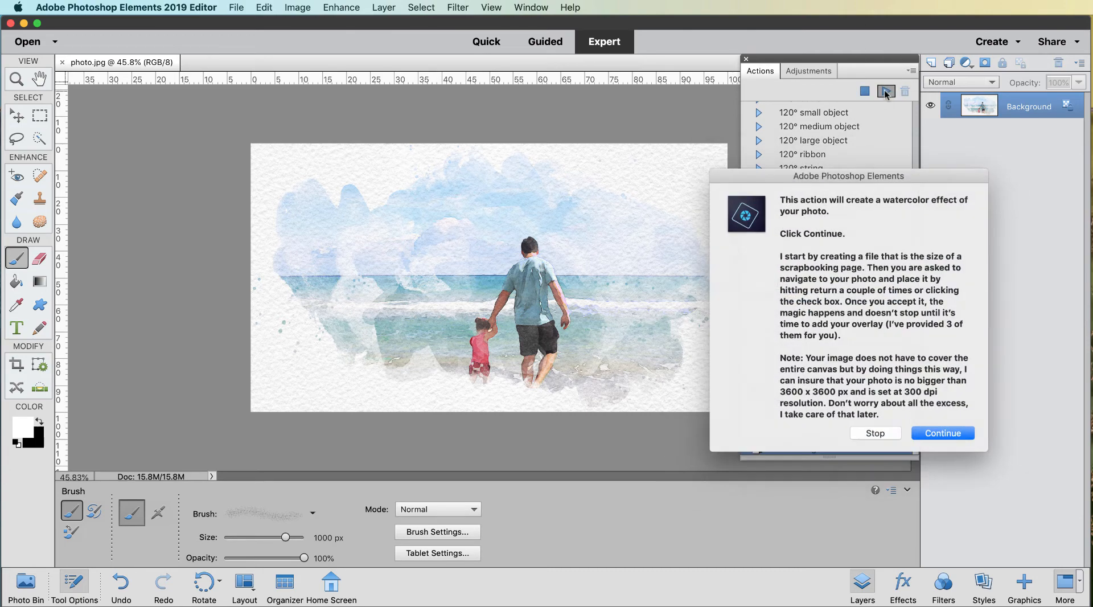
left_click(936, 434)
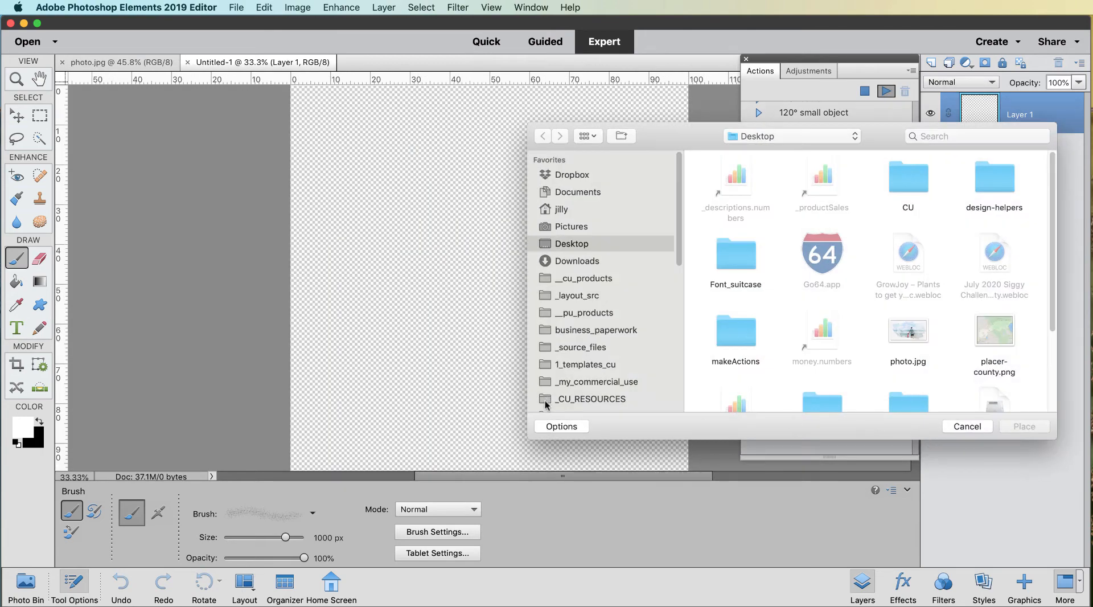
left_click(758, 136)
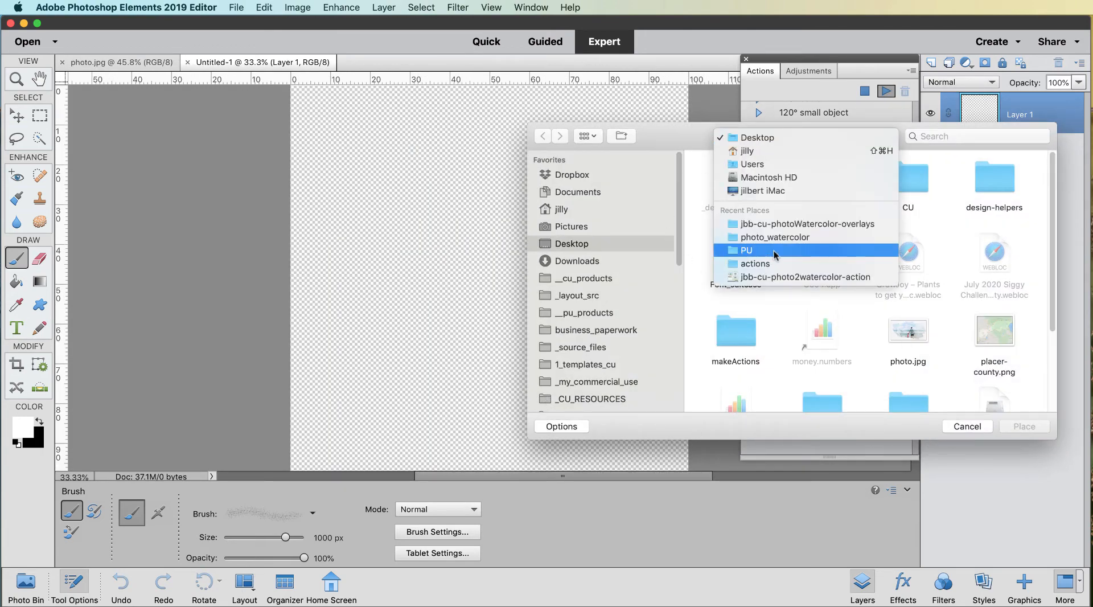
left_click(758, 237)
left_click(736, 185)
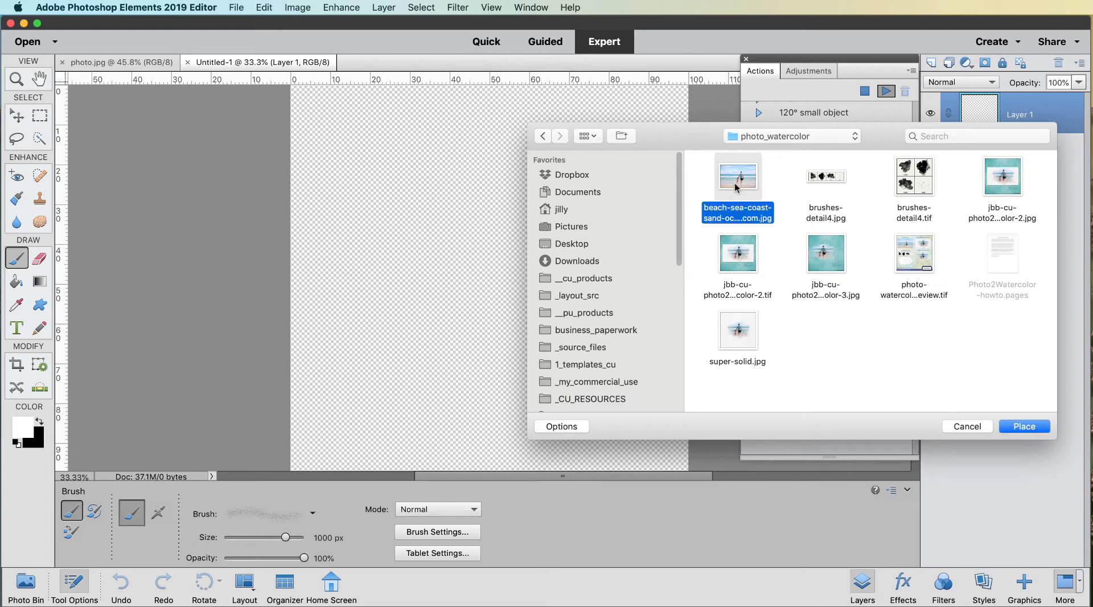
left_click(1019, 426)
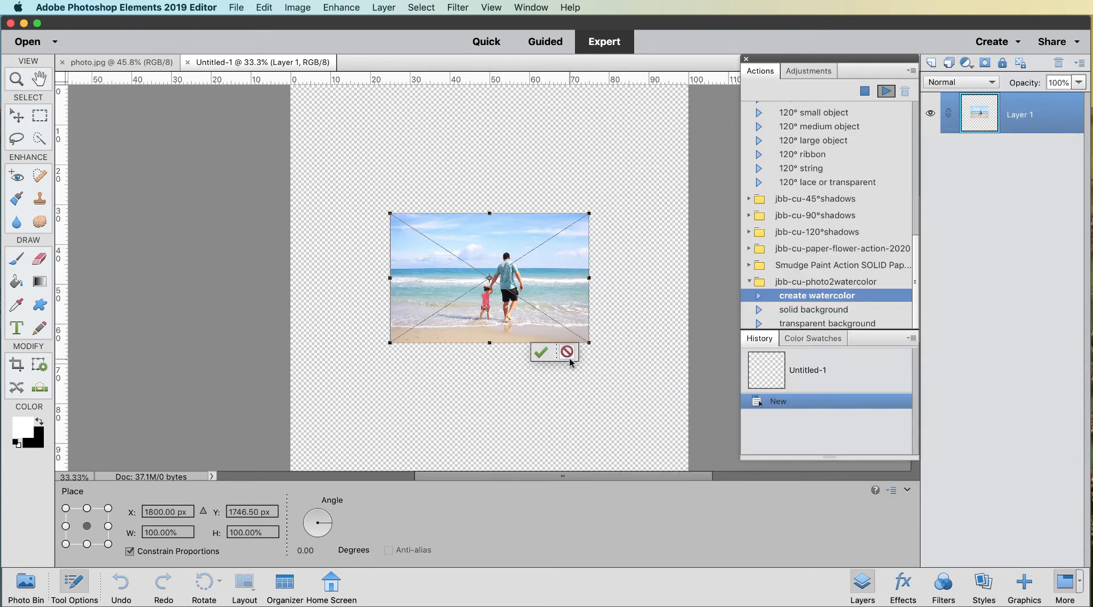
Enlarge the placed photo to about 154% with constrained proportions and accept the placement
left_click_drag(594, 213, 643, 170)
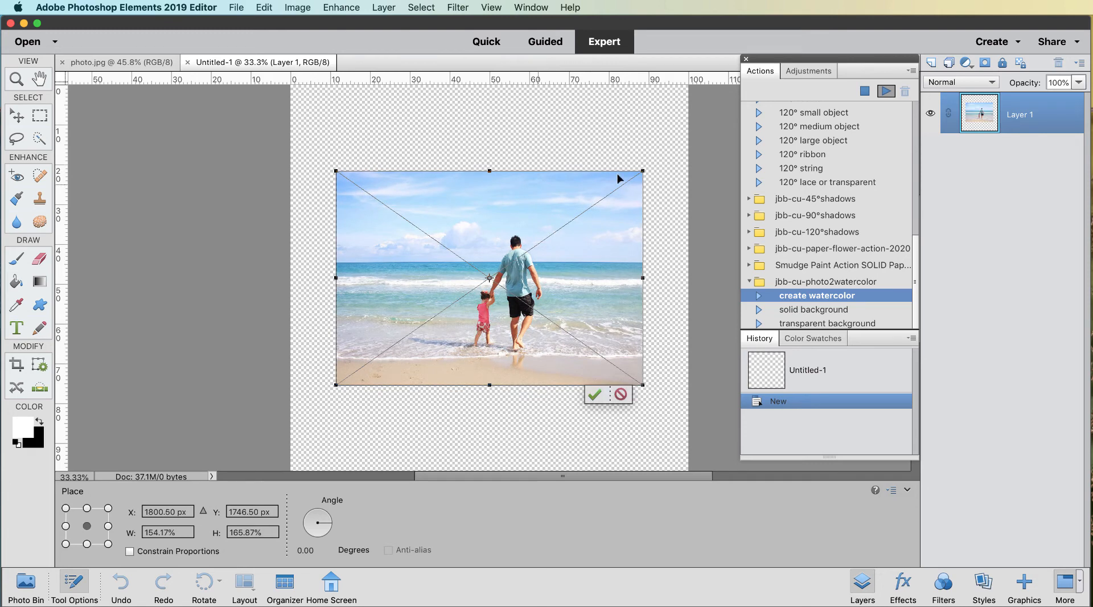
left_click(130, 551)
key("Return")
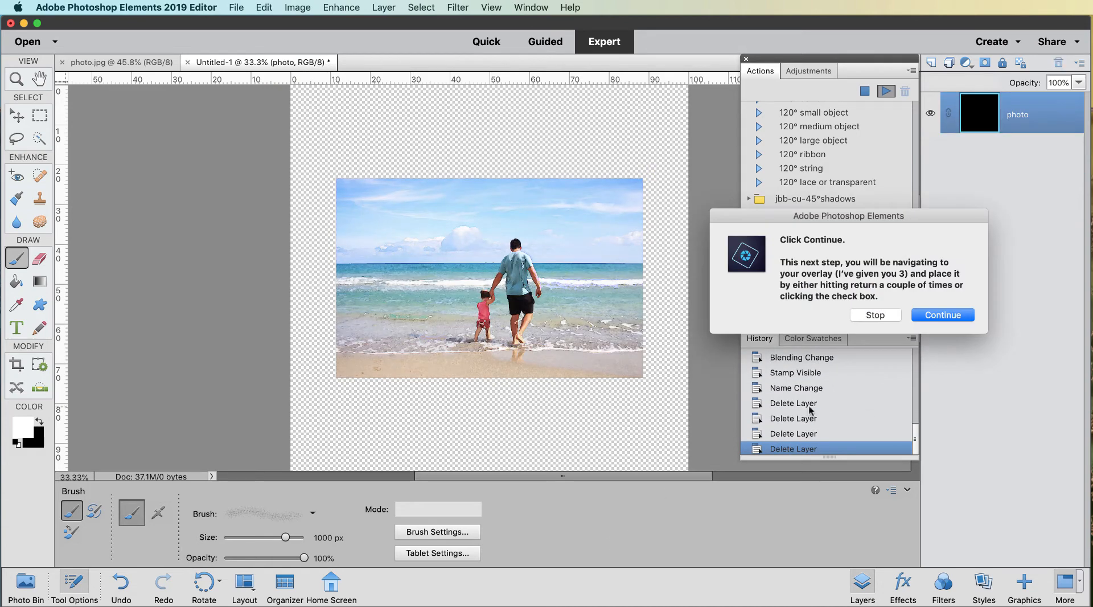
Place the hotPress overlay from the jbb-cu-photoWatercolor-overlays folder and continue the action until it stops for mask painting
left_click(937, 313)
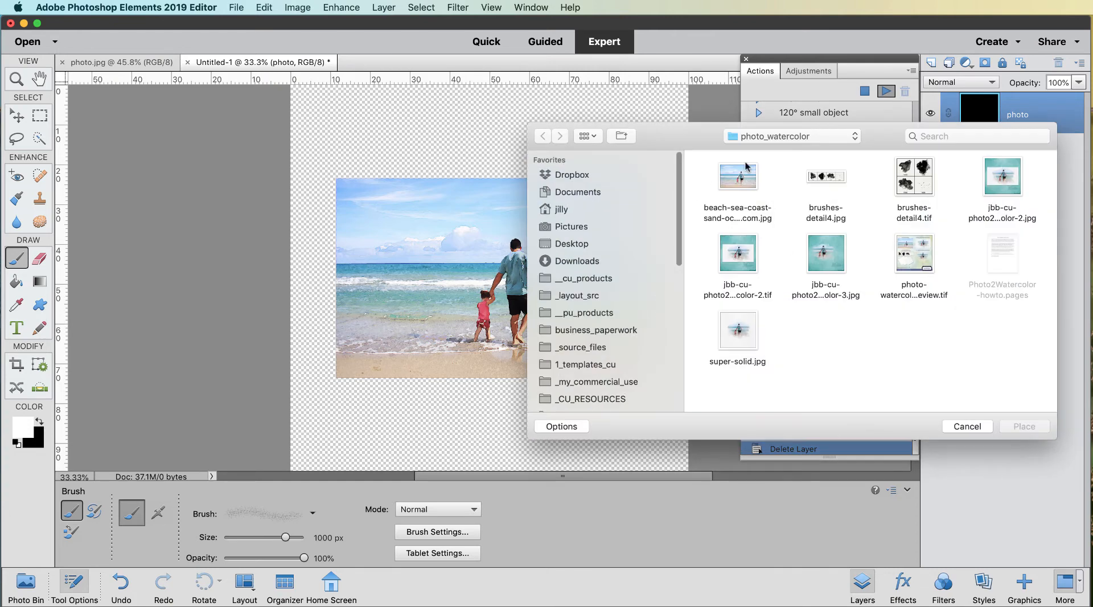
left_click(787, 136)
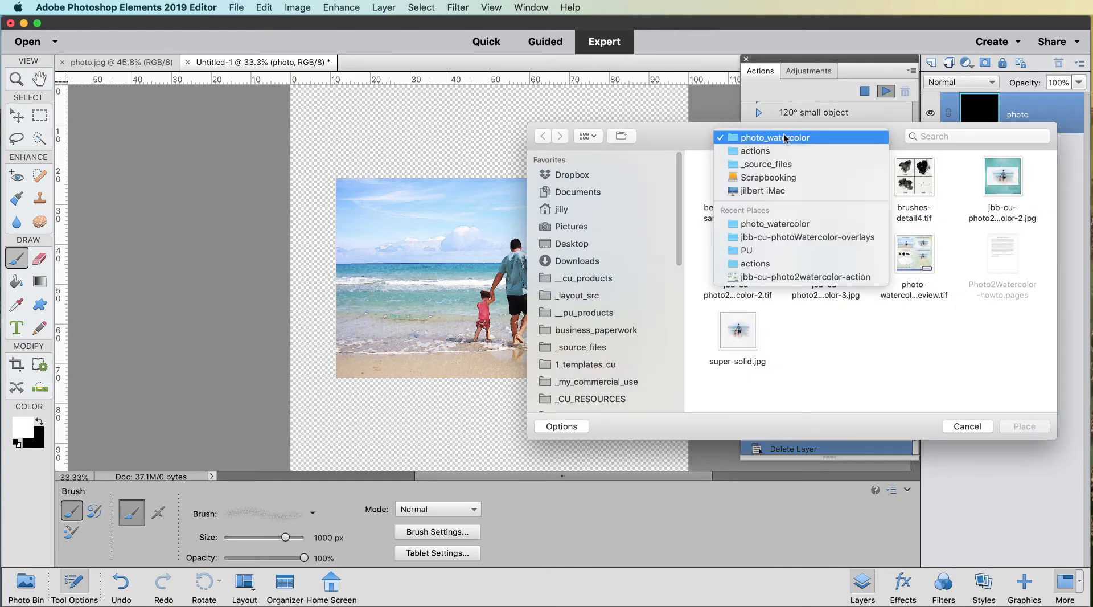
left_click(798, 237)
left_click(796, 182)
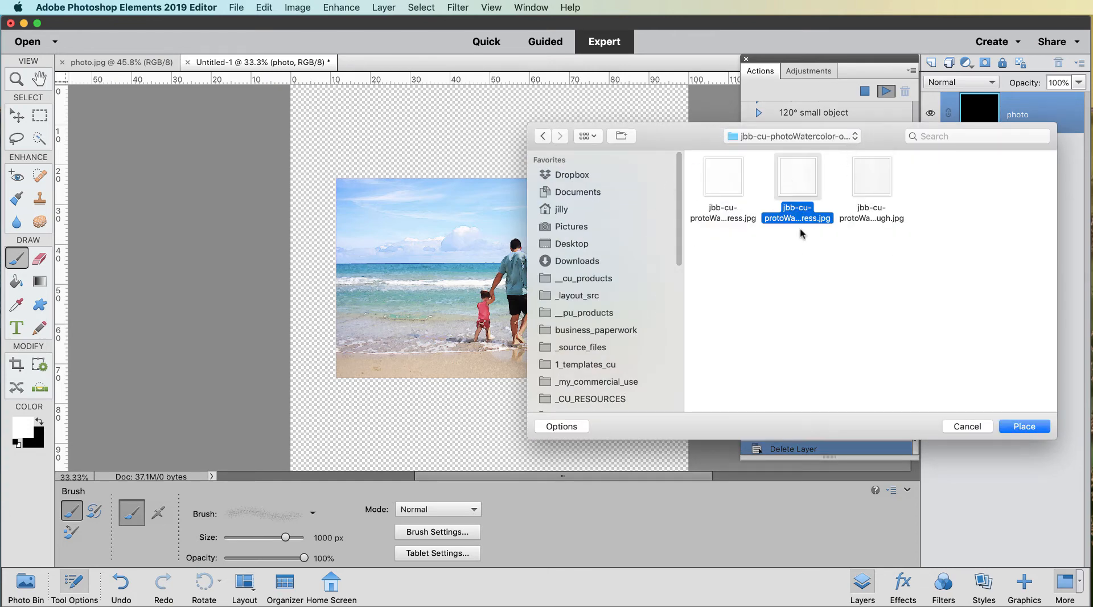
left_click(1025, 428)
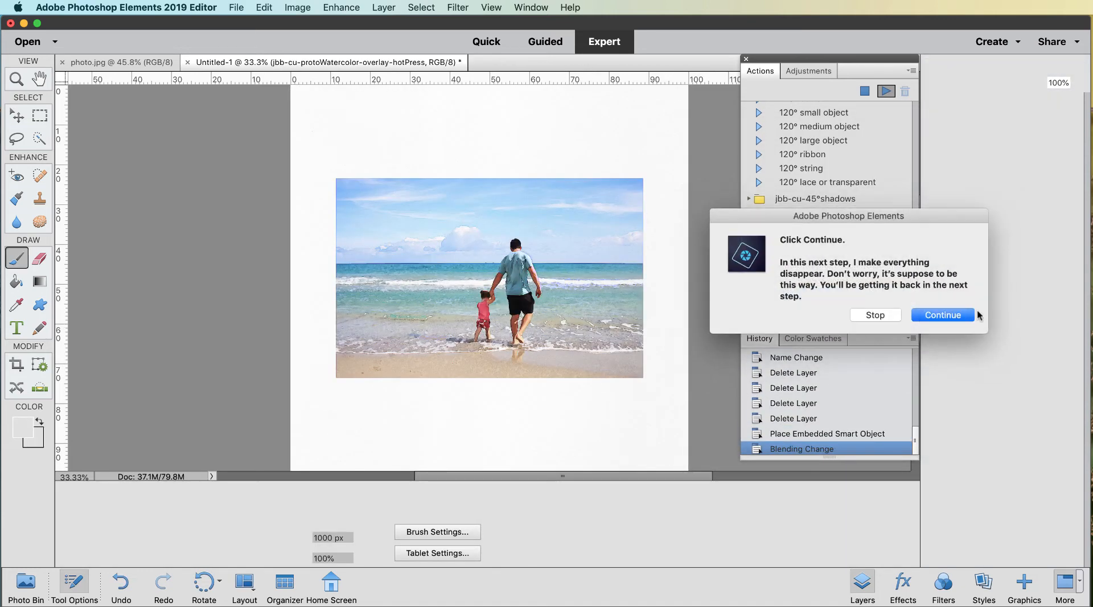
left_click(946, 315)
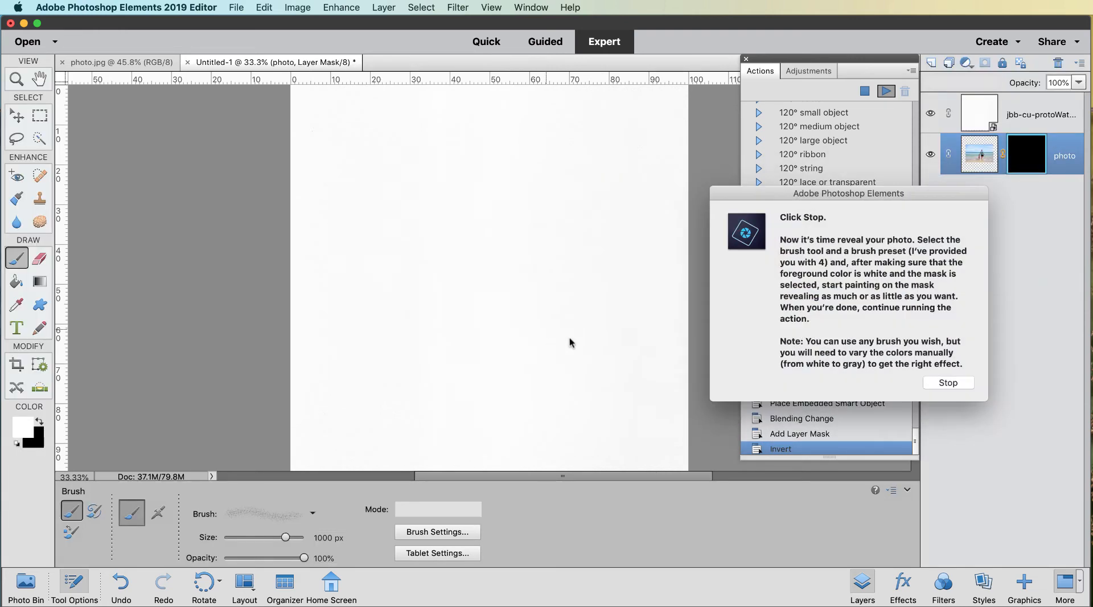
left_click(941, 387)
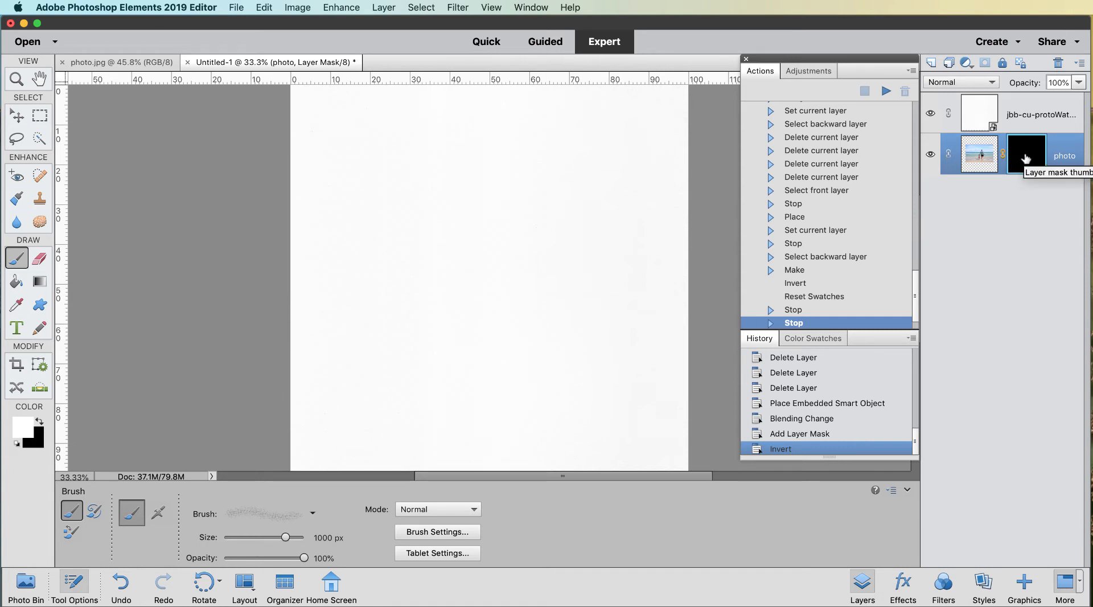
Mark the photo's four edges with guides while its layer mask is temporarily disabled
right_click(1025, 159)
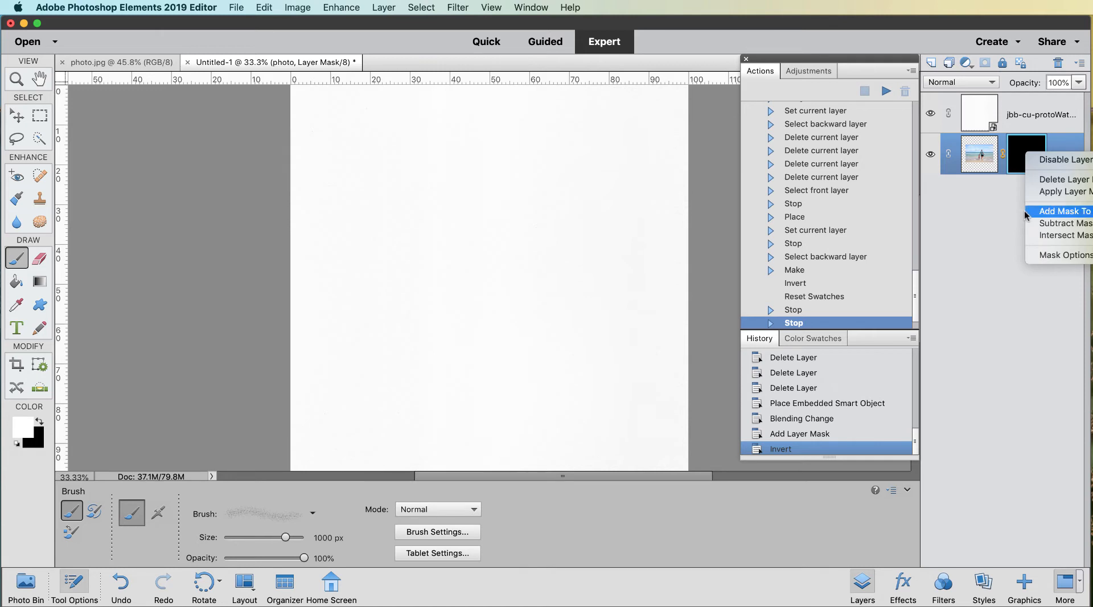
left_click(1066, 161)
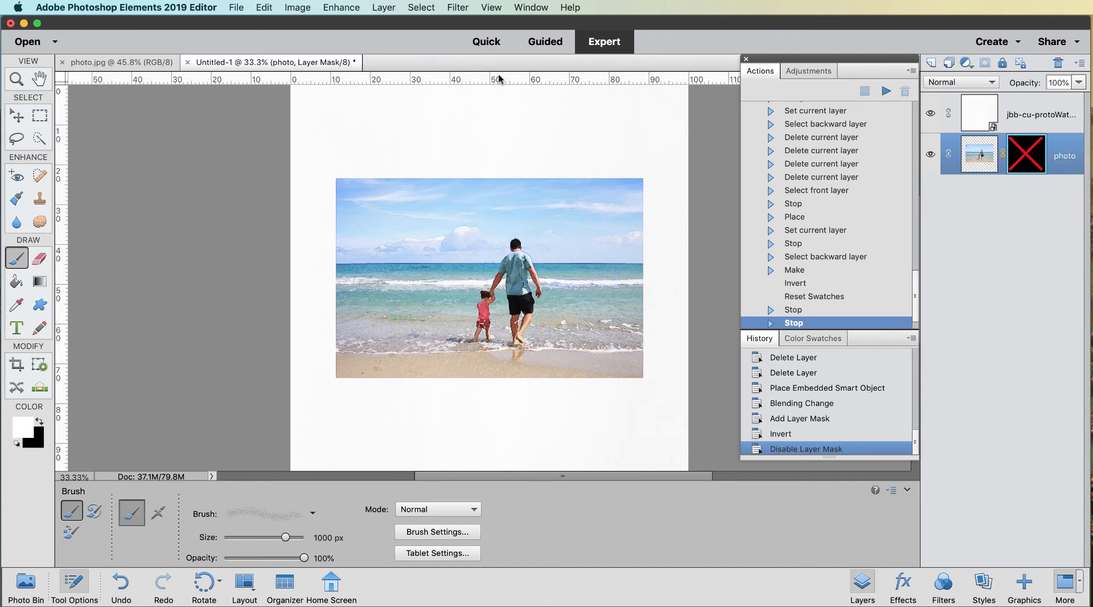
left_click_drag(499, 79, 498, 178)
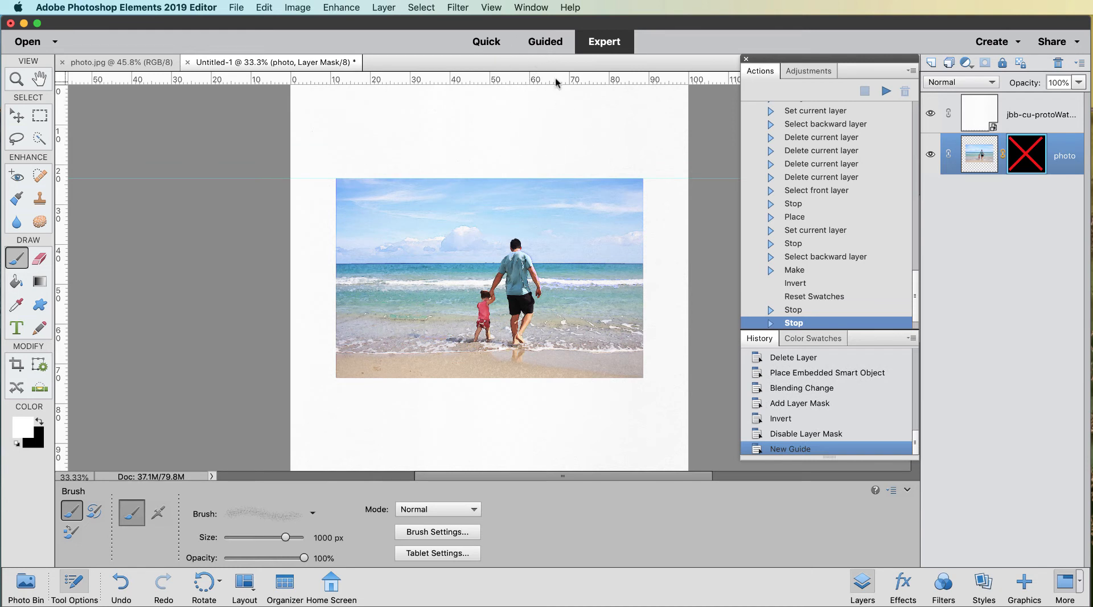
left_click_drag(560, 82, 567, 379)
left_click_drag(63, 246, 643, 256)
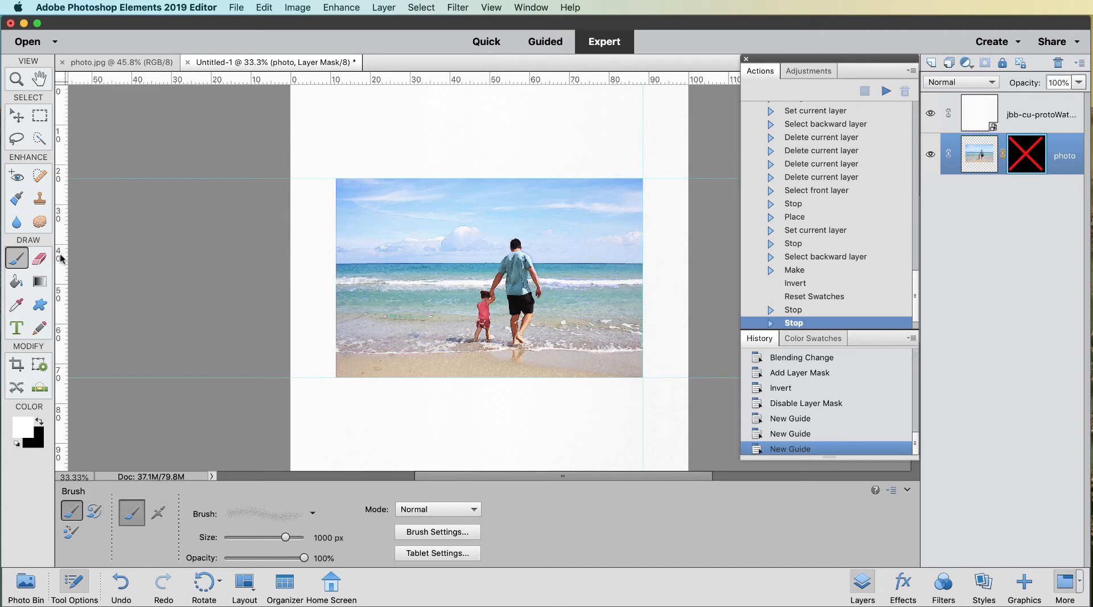
left_click_drag(61, 258, 336, 237)
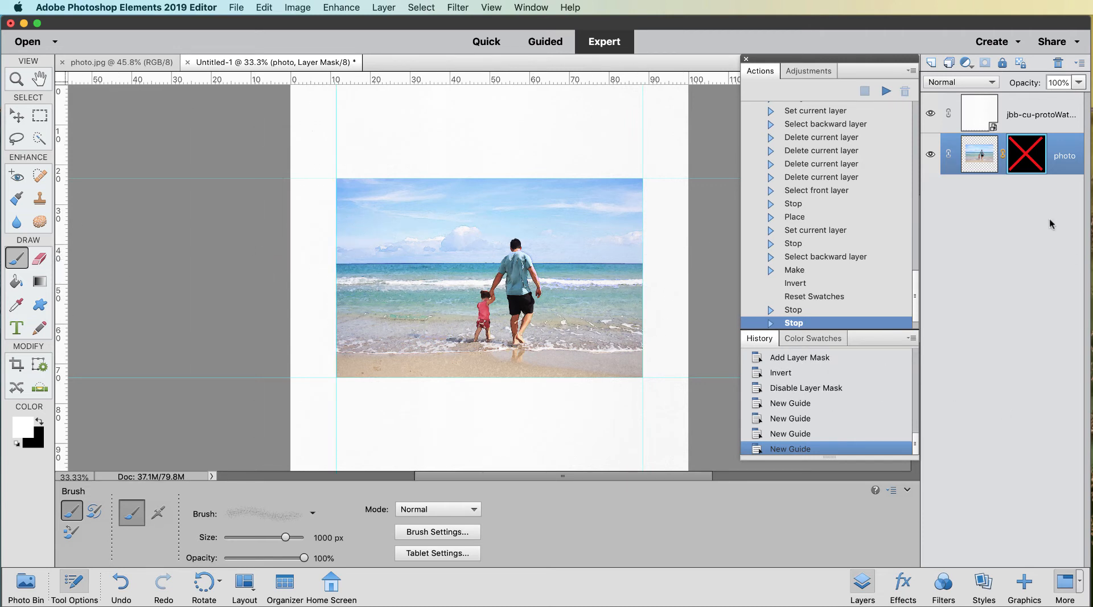
right_click(1033, 156)
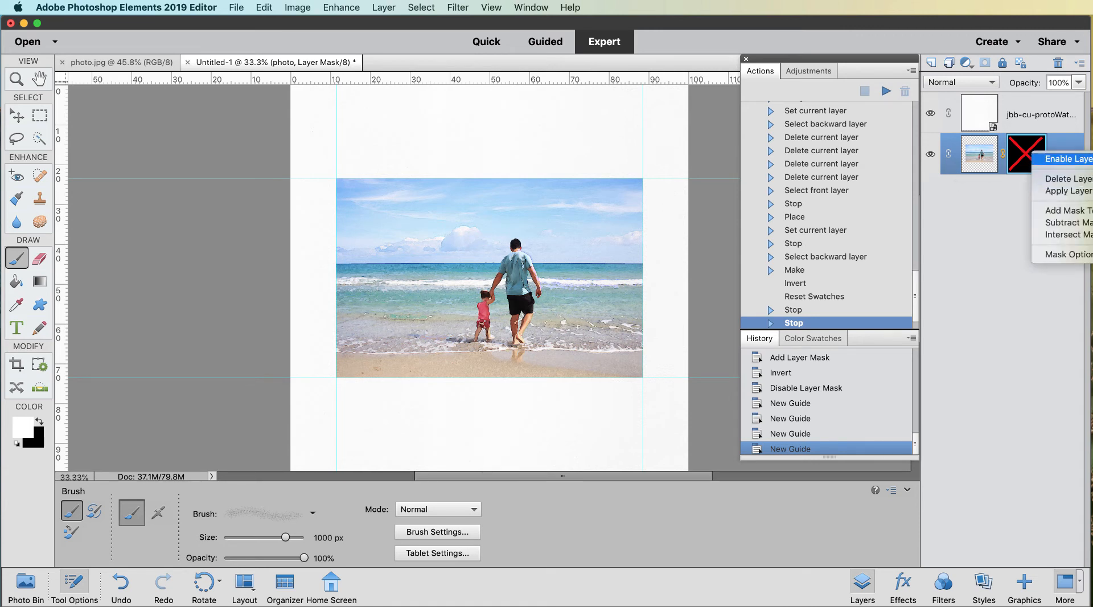
left_click(1060, 159)
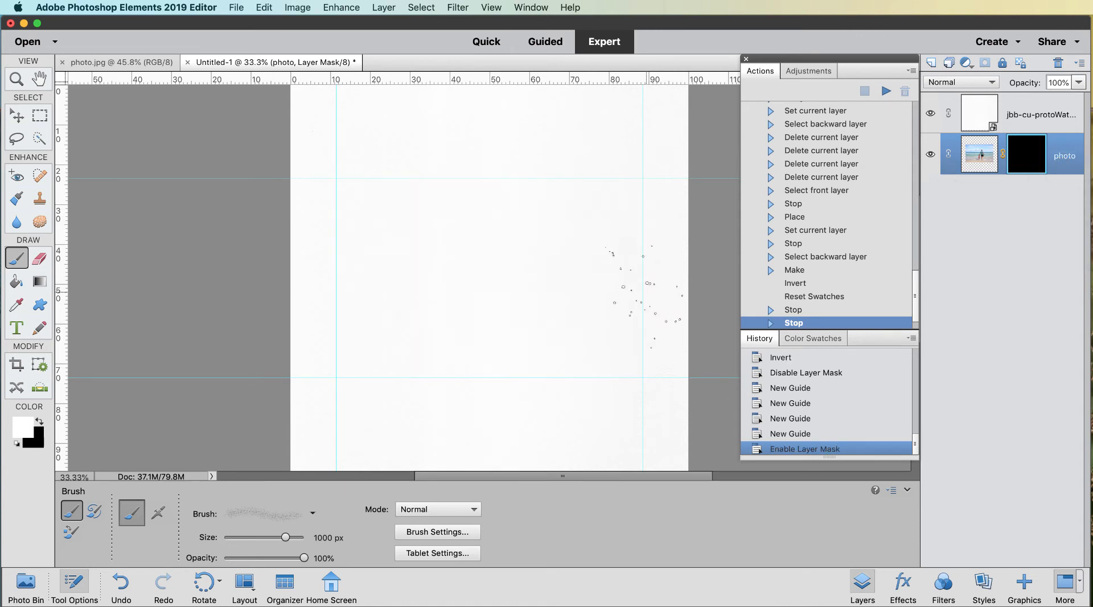
Reveal the man, child and surrounding beach with white dabs of a 1300 px watercolor brush on the photo's mask
left_click(312, 516)
left_click(312, 567)
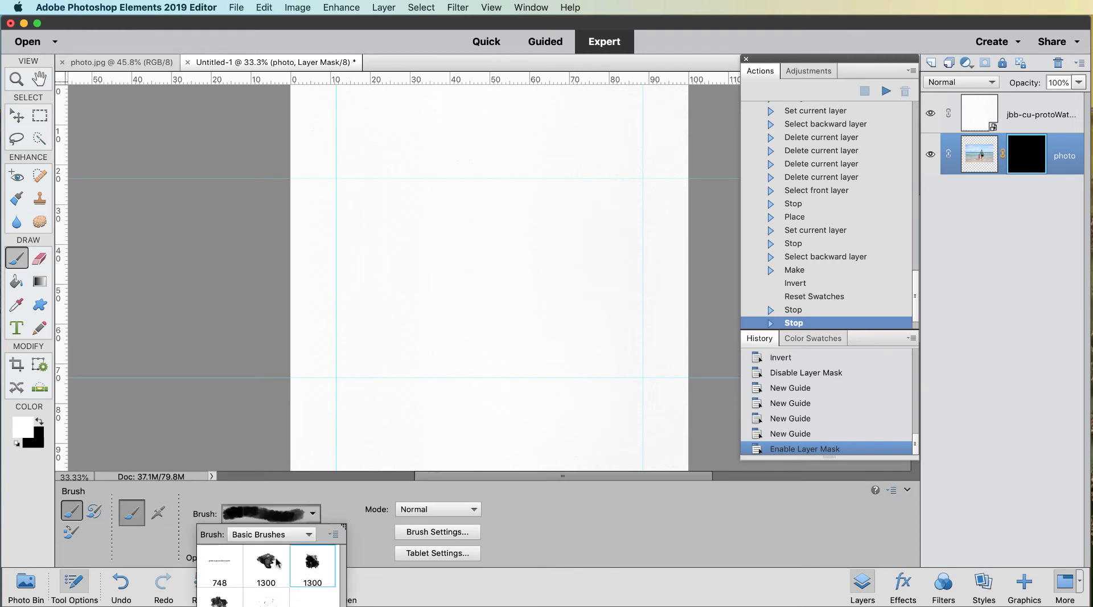
left_click(477, 278)
left_click(477, 282)
left_click(507, 292)
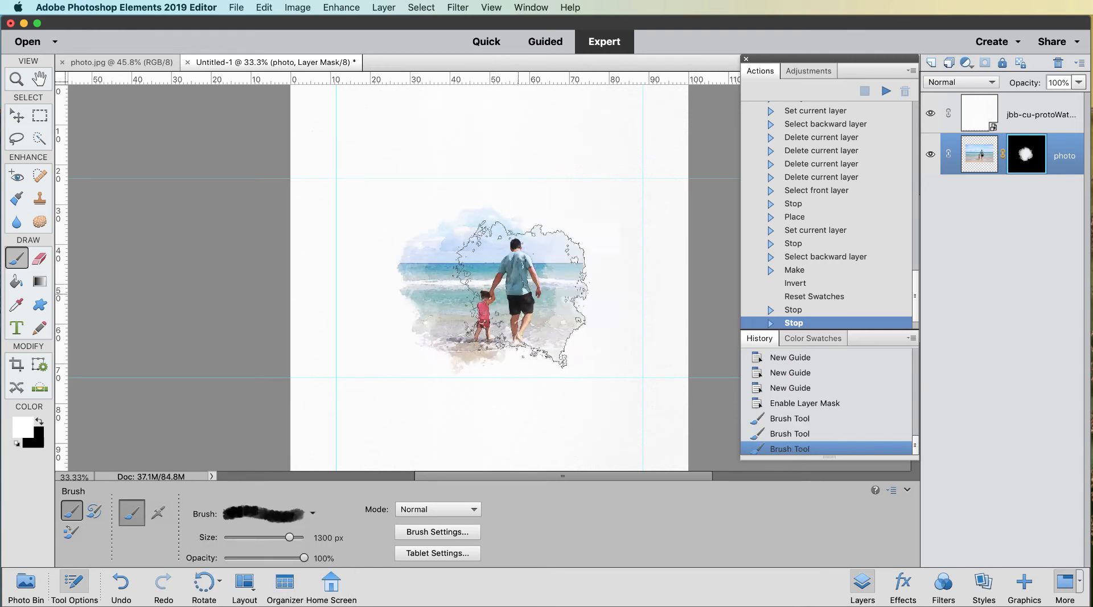
left_click(541, 277)
left_click(532, 279)
left_click(443, 275)
left_click(501, 271)
left_click(560, 276)
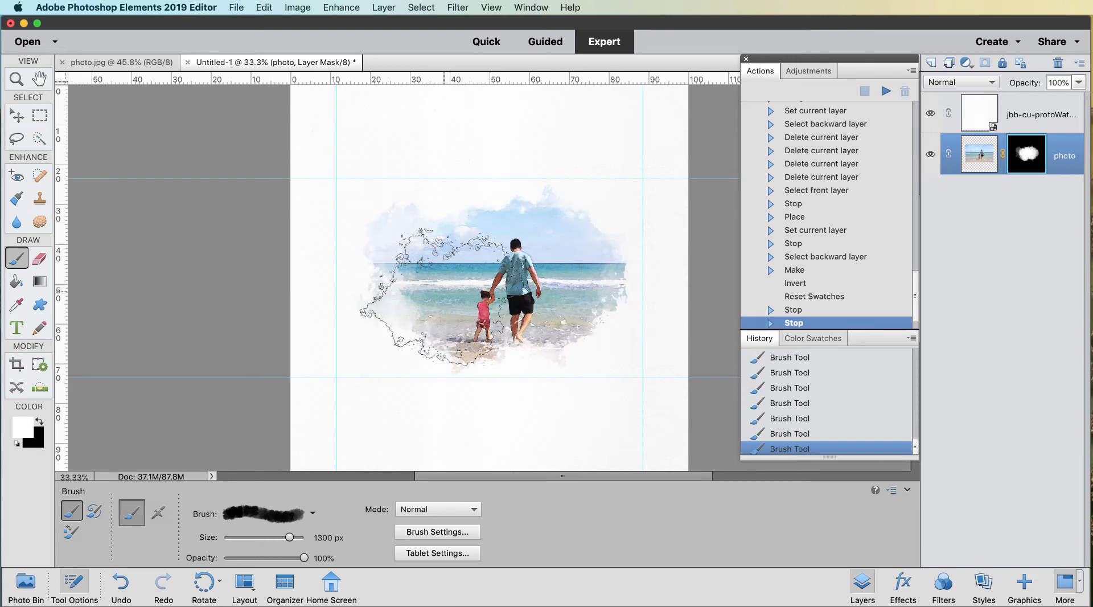
left_click(448, 285)
Fade parts of the mask with black dabs on both sides of the figures, and restore the man and child in white
key("x")
left_click(456, 273)
left_click(563, 265)
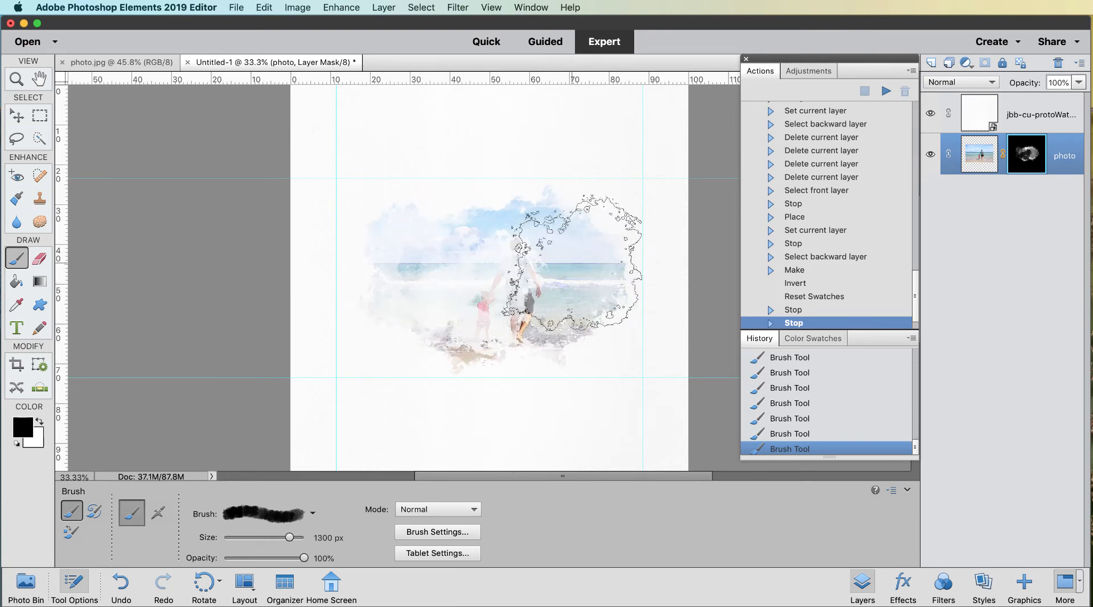
key("x")
left_click(514, 262)
left_click(521, 266)
left_click(441, 274)
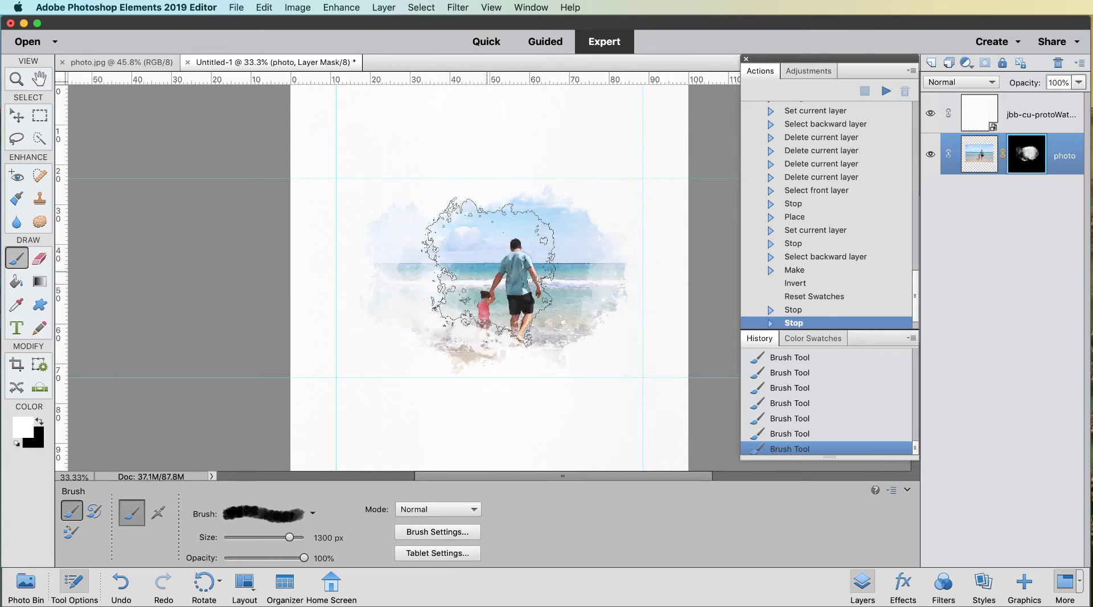
left_click(434, 293)
left_click(450, 288)
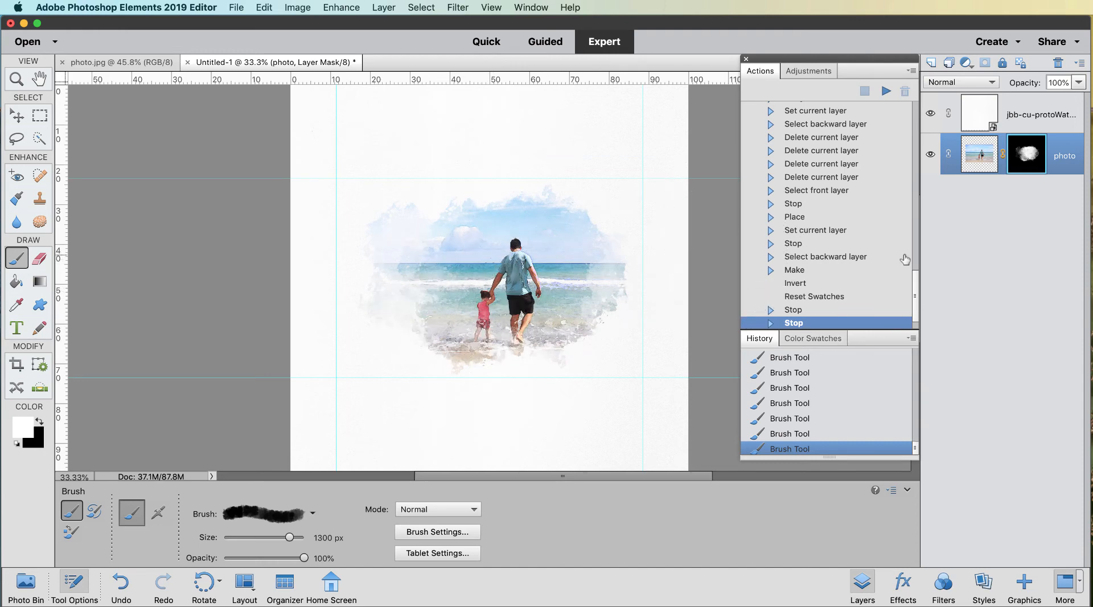
Add white splatters around the edges of the revealed area on the mask with the 1000 px splatter brush
left_click(312, 513)
left_click(266, 598)
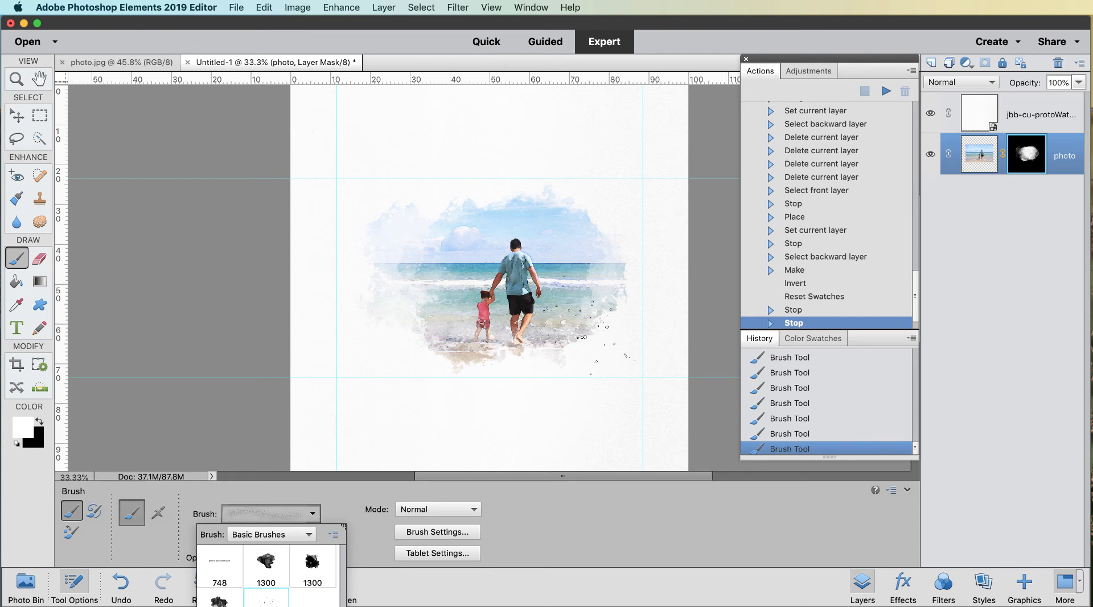
left_click(581, 327)
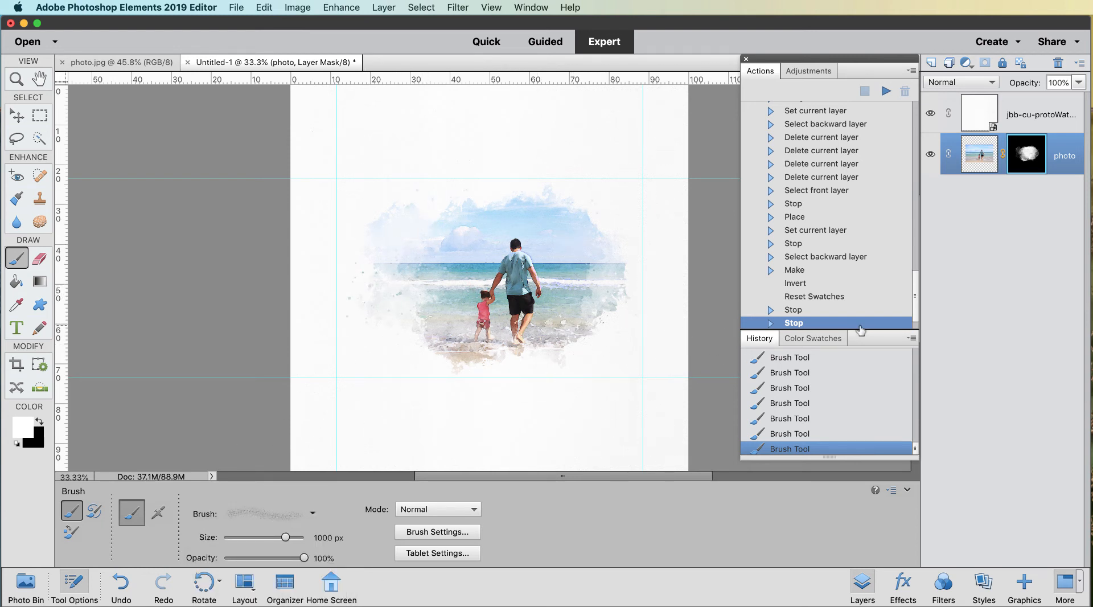
Finish playing the create watercolor action and collapse its list of commands
scroll(847, 199, "down", 2)
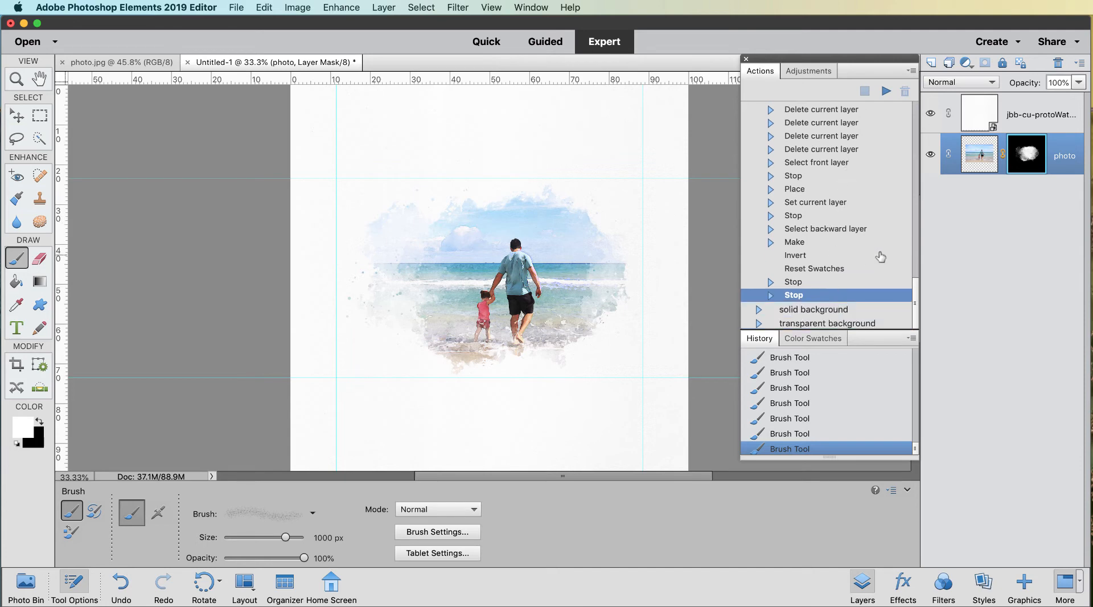
left_click(886, 91)
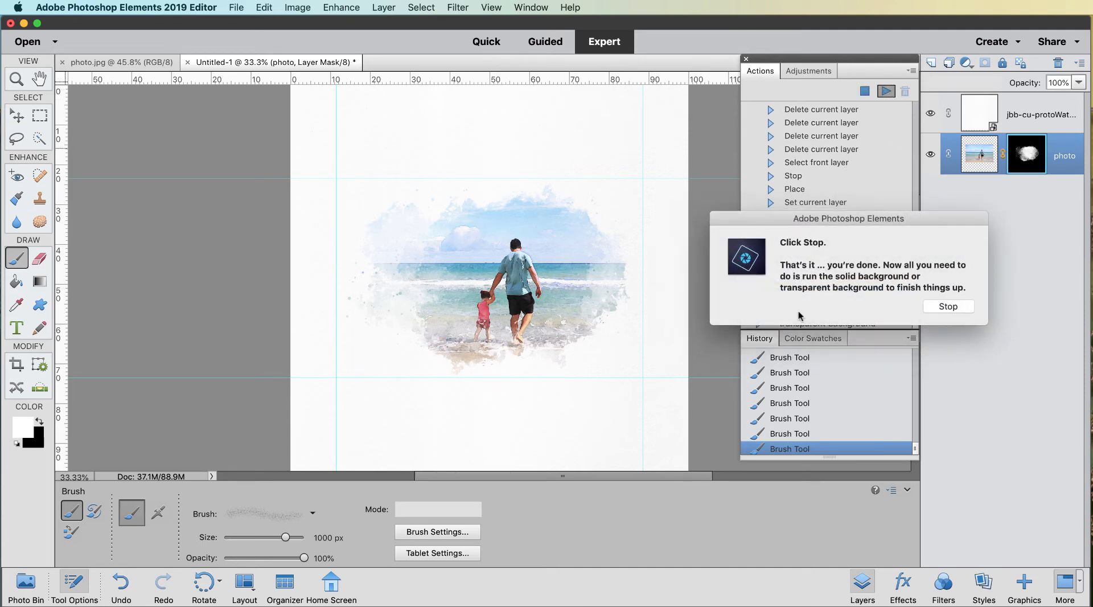
left_click(948, 307)
scroll(836, 259, "down", 5)
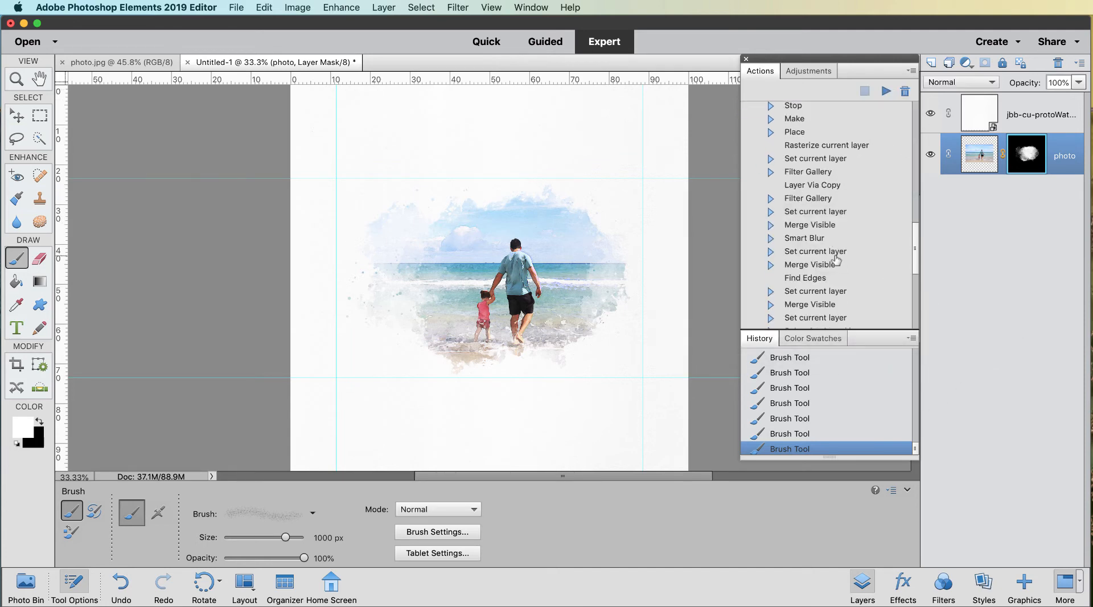
scroll(836, 259, "up", 10)
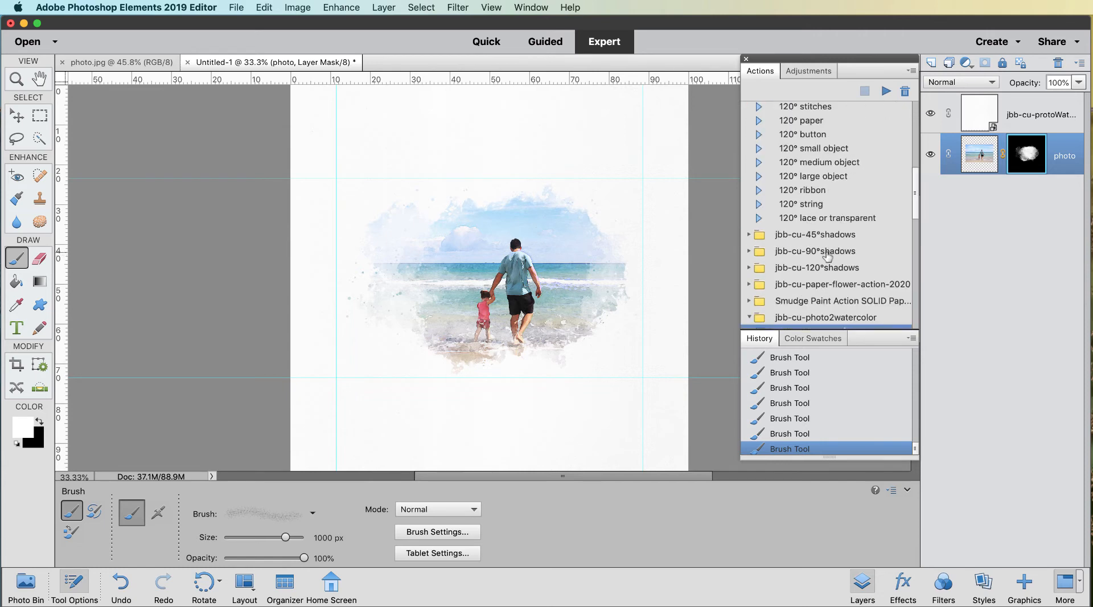
scroll(823, 256, "down", 1)
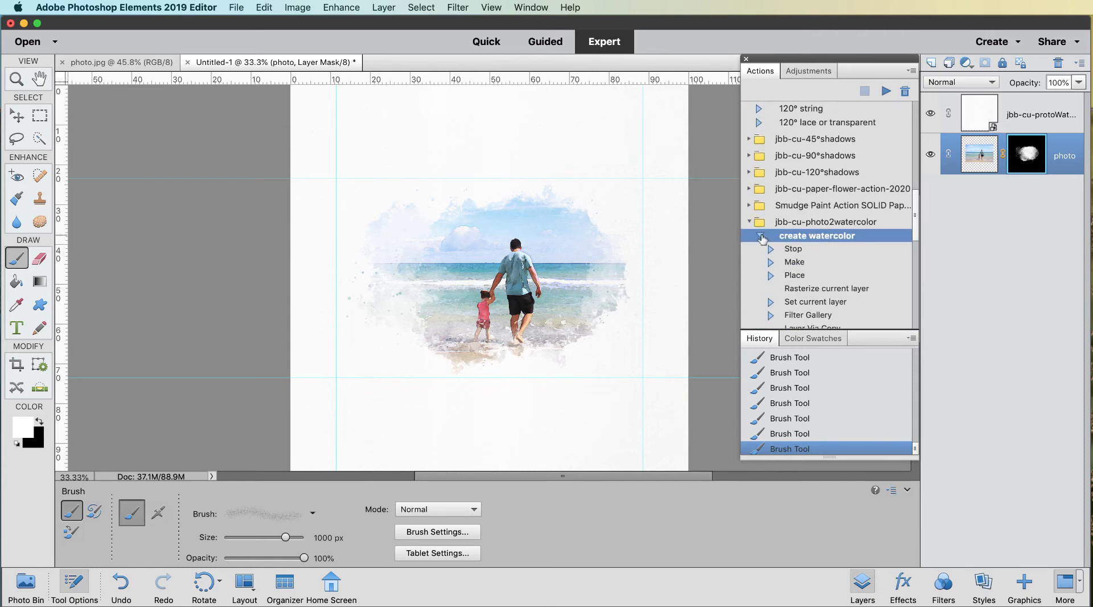
left_click(761, 237)
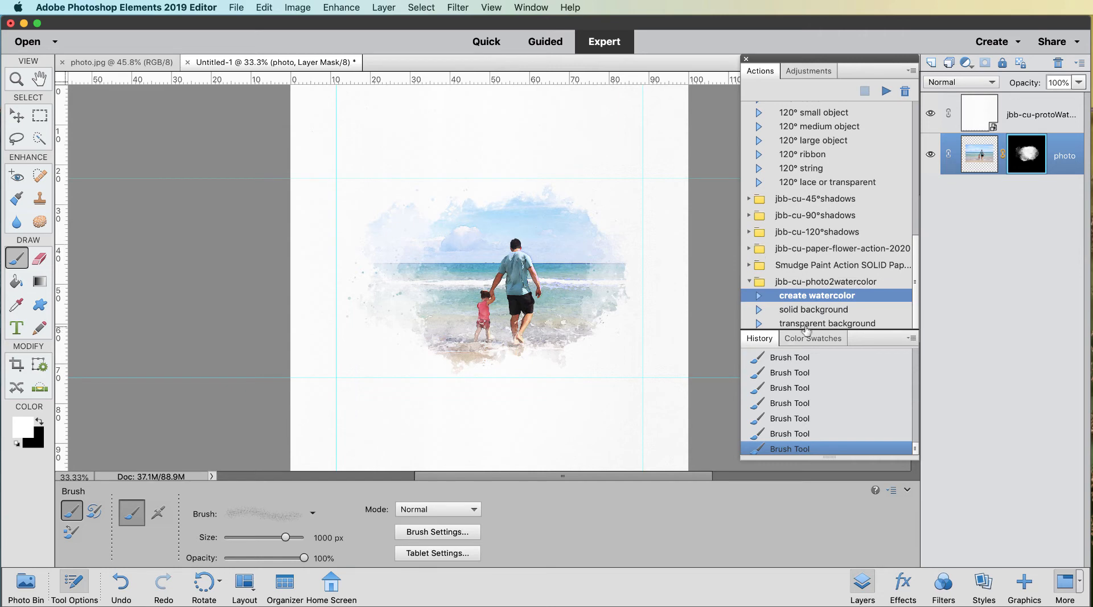
Play the transparent background action and save the cropped watercolor to the Desktop as photo2.png with Smallest / Slow compression and no interlacing
left_click(809, 324)
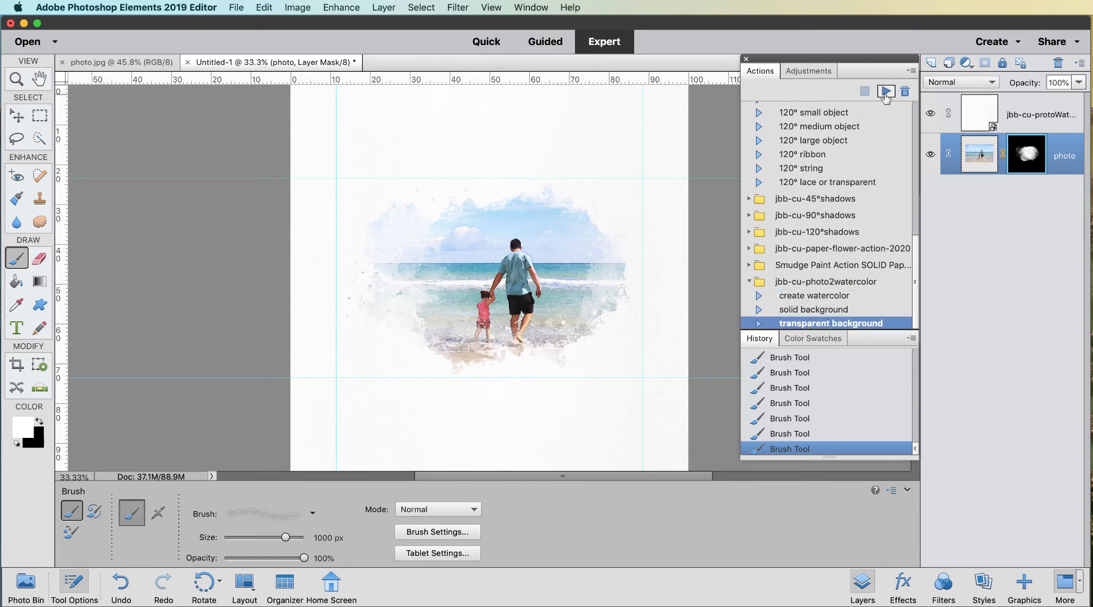
left_click(885, 92)
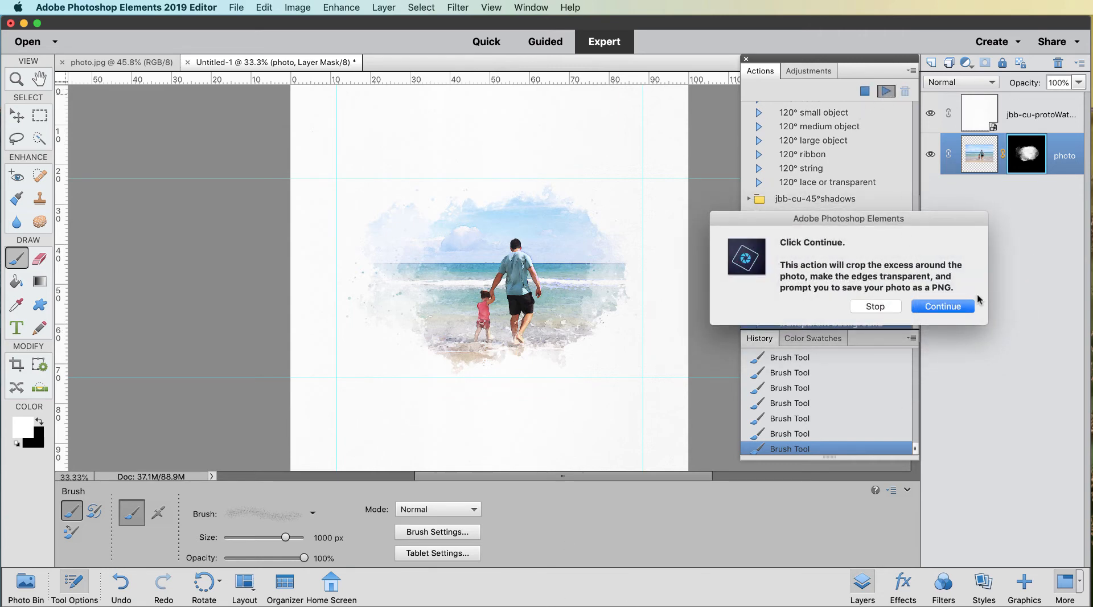
left_click(934, 308)
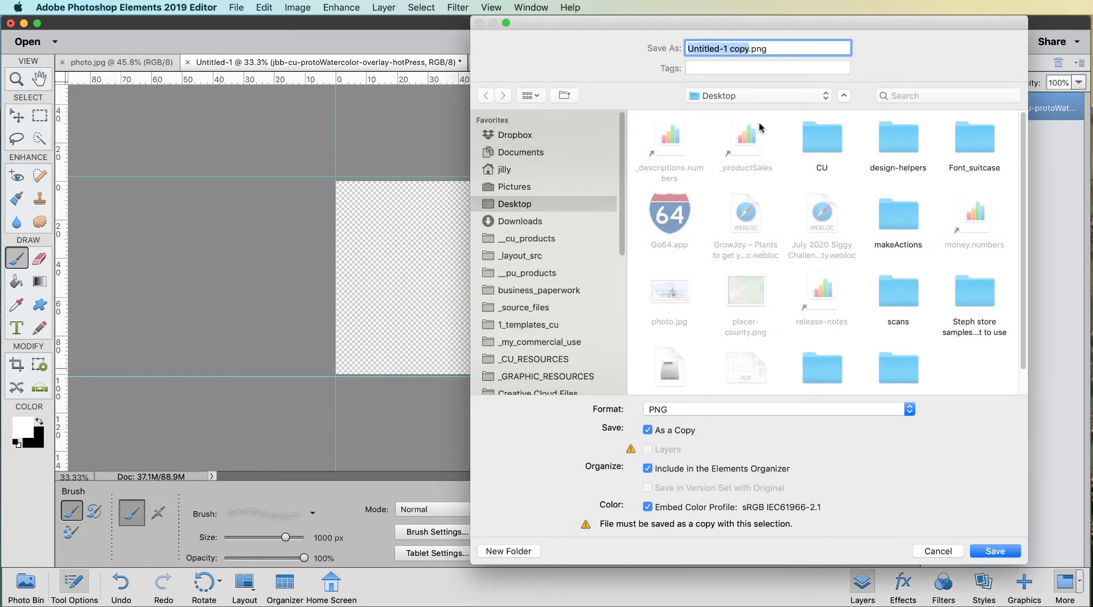
type("photo3")
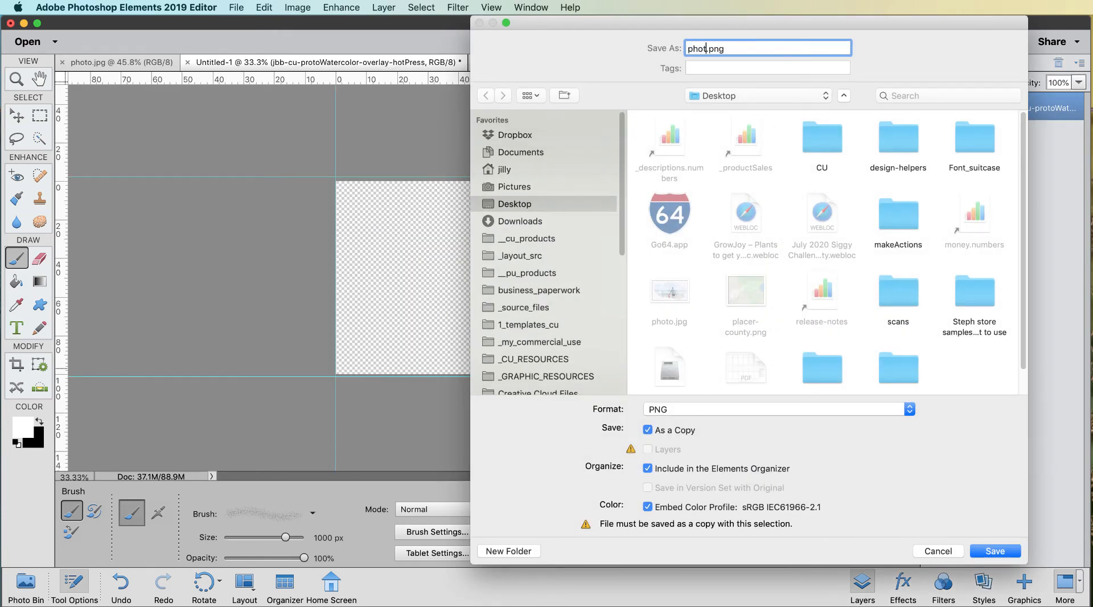
key("Return")
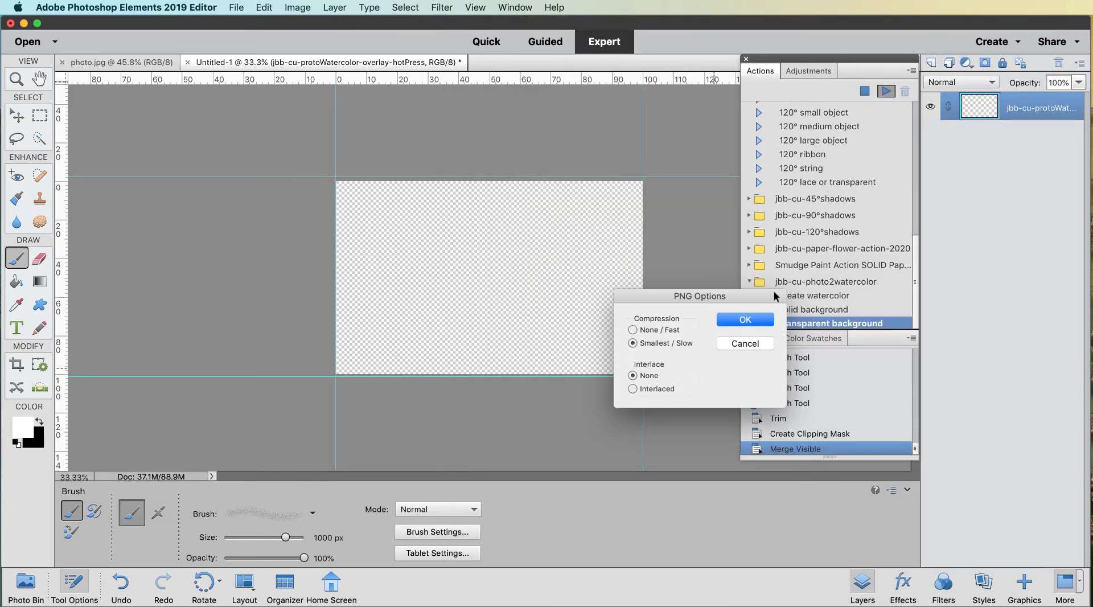
left_click(747, 321)
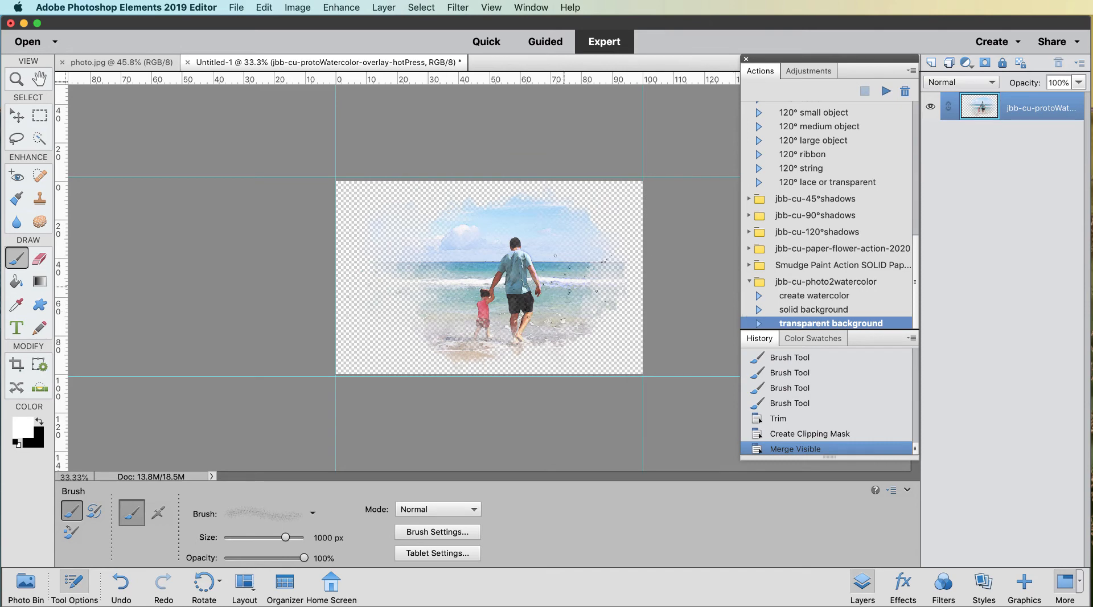
Inspect the watercolor's transparent edges up close, and close it without saving along with photo.jpg
scroll(604, 328, "up", 5)
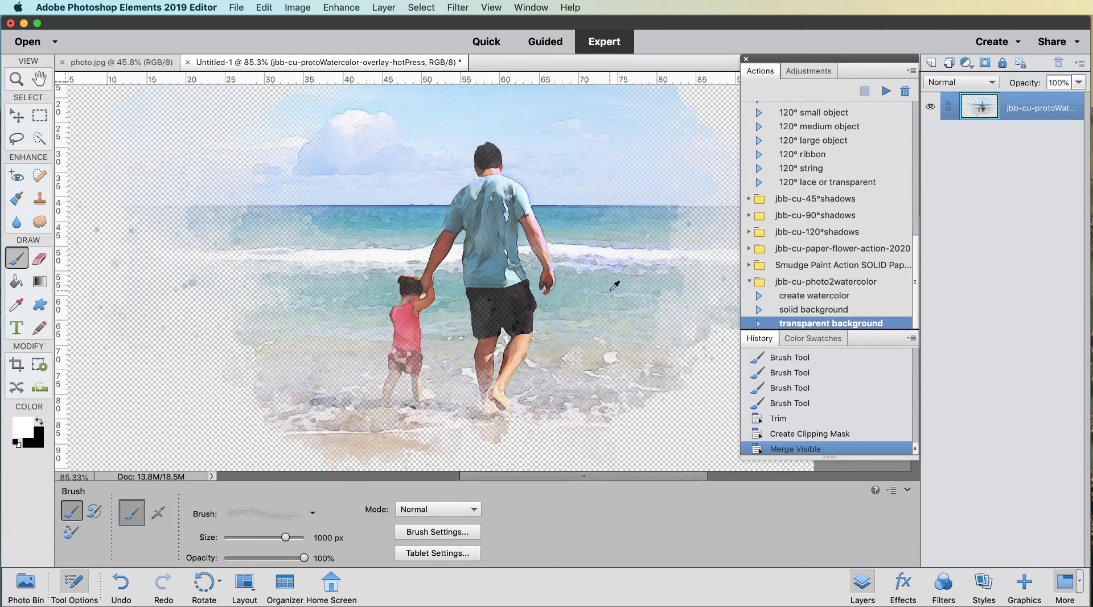
scroll(615, 286, "down", 4)
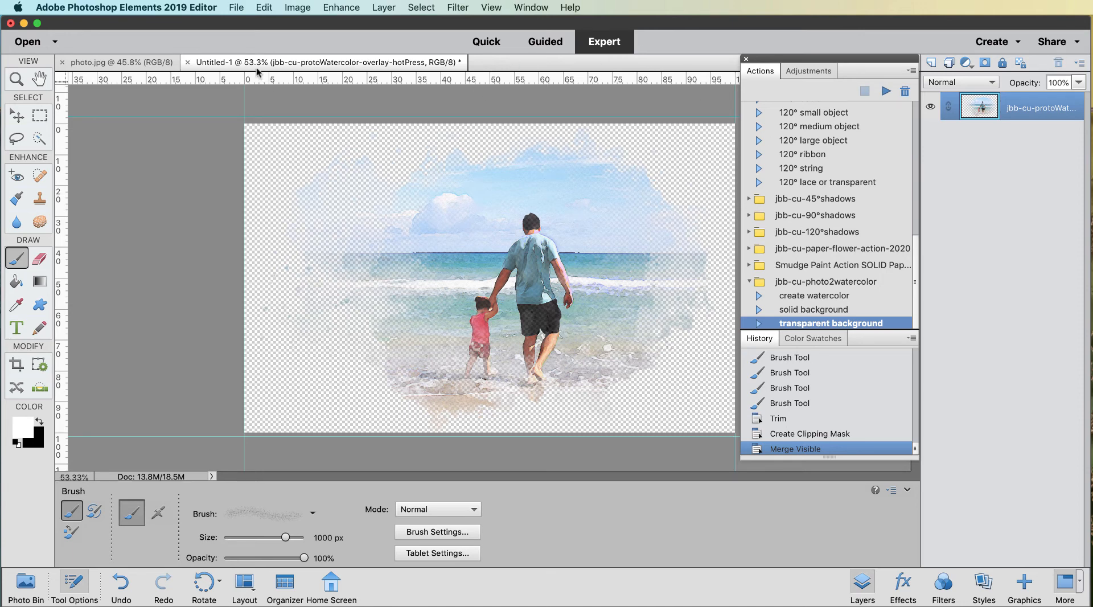
left_click(188, 63)
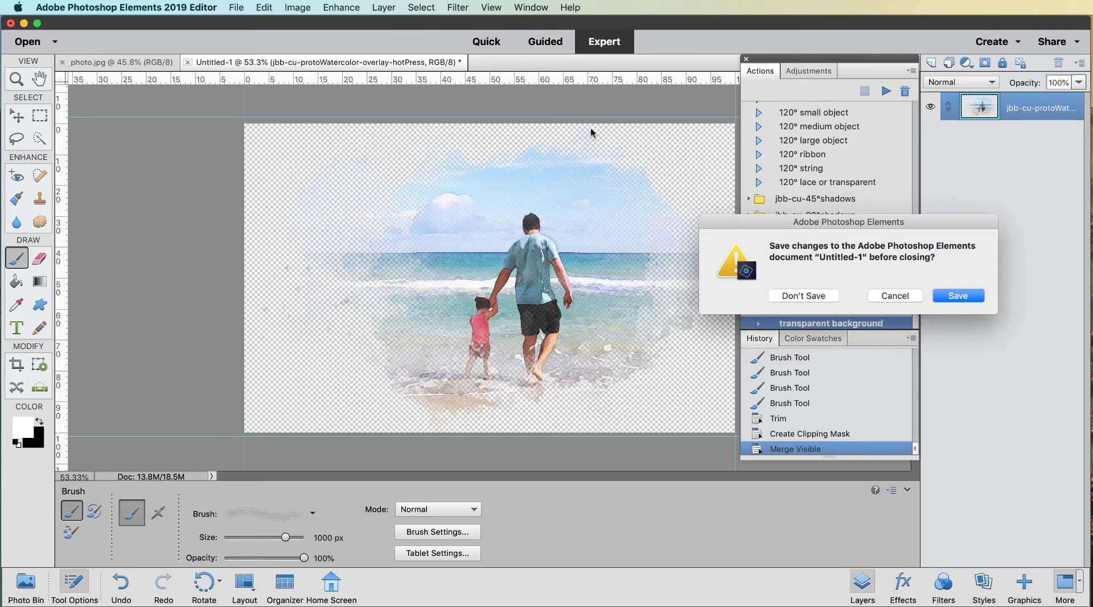
left_click(805, 295)
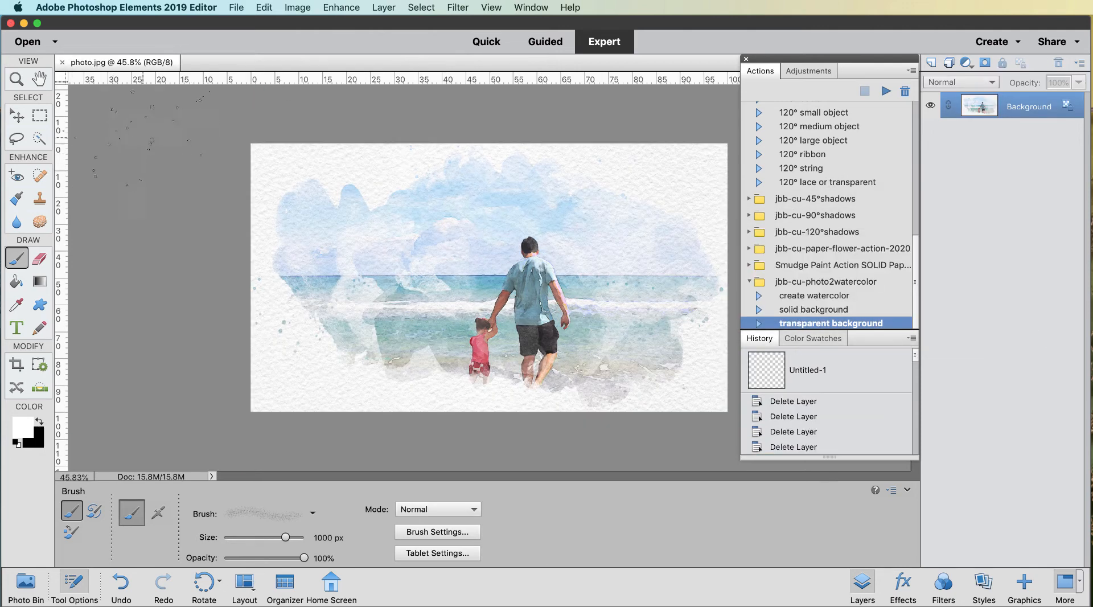
left_click(64, 62)
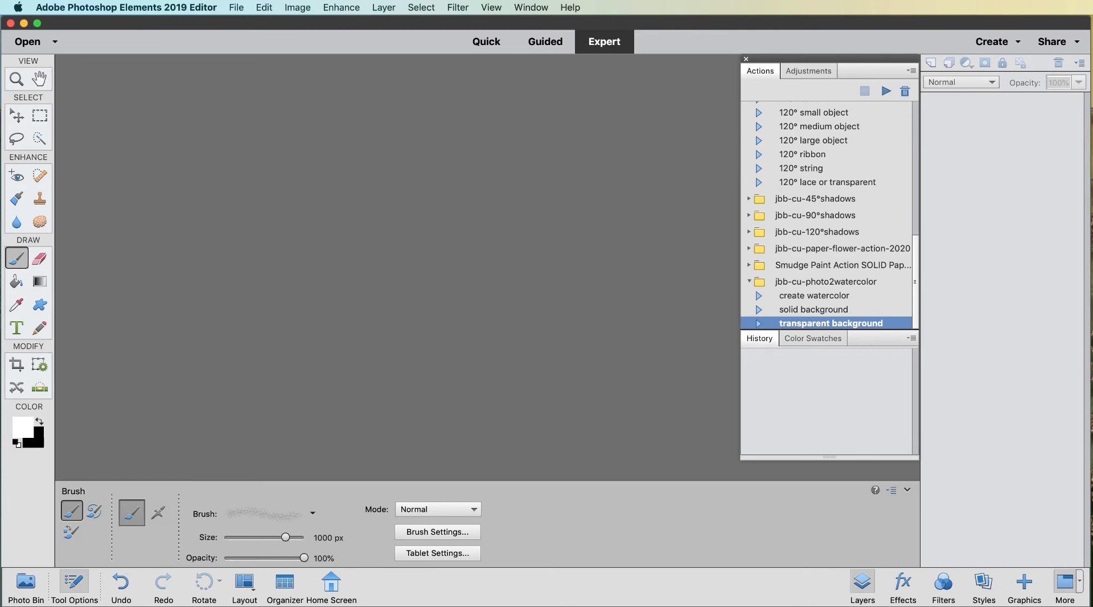
Start opening a file and browse through __pu_products and _1_released to the 2020-0701-jbb-anthology-collection-theSea folder
left_click(234, 8)
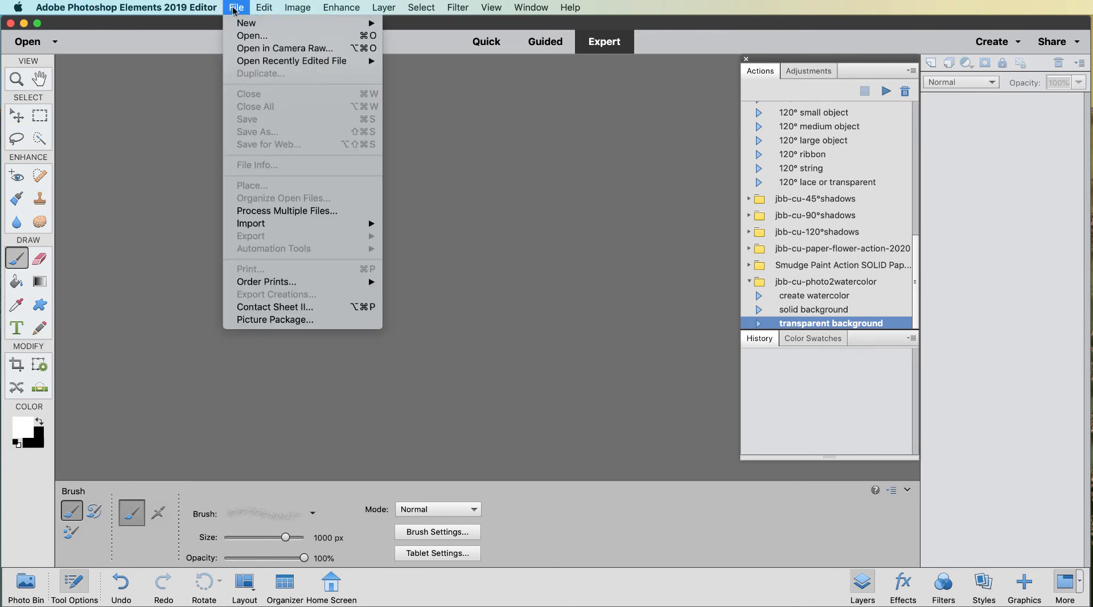
left_click(263, 35)
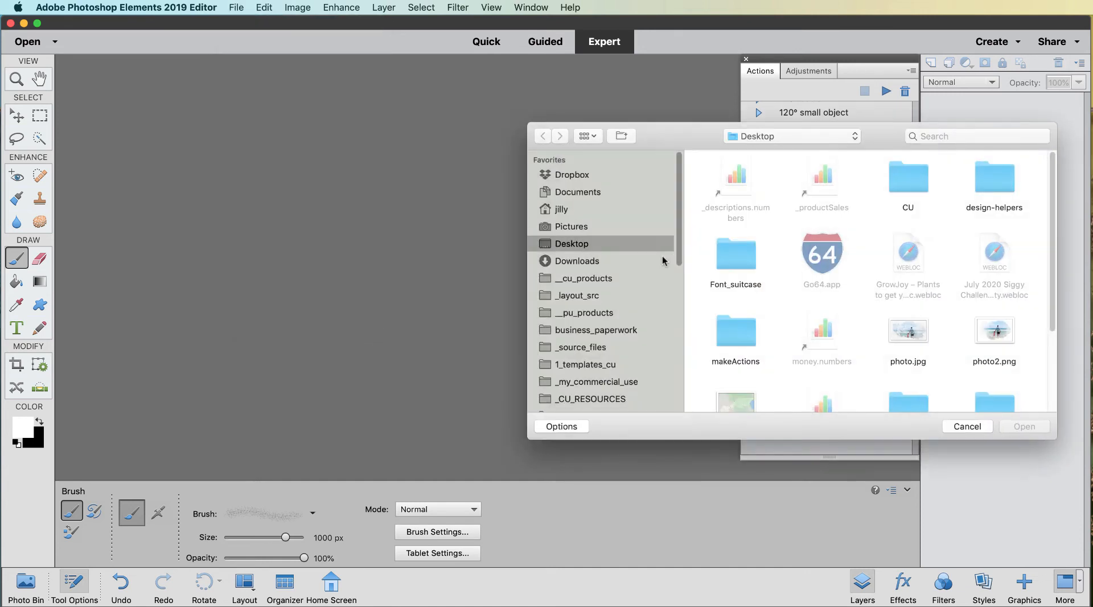
left_click(569, 314)
left_click_drag(682, 141, 536, 139)
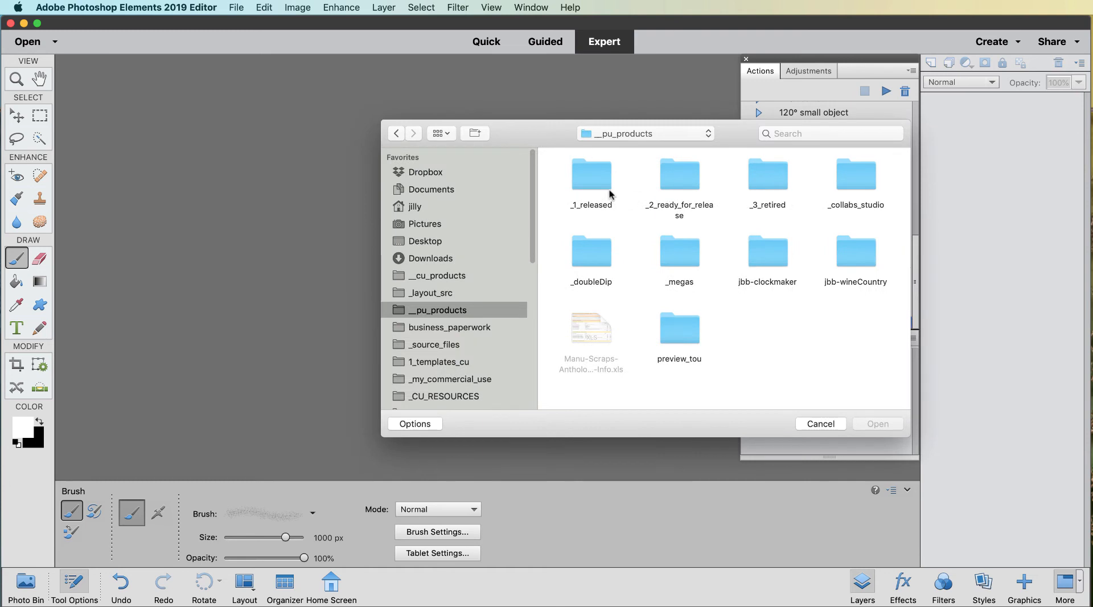
left_click(589, 177)
double_click(589, 177)
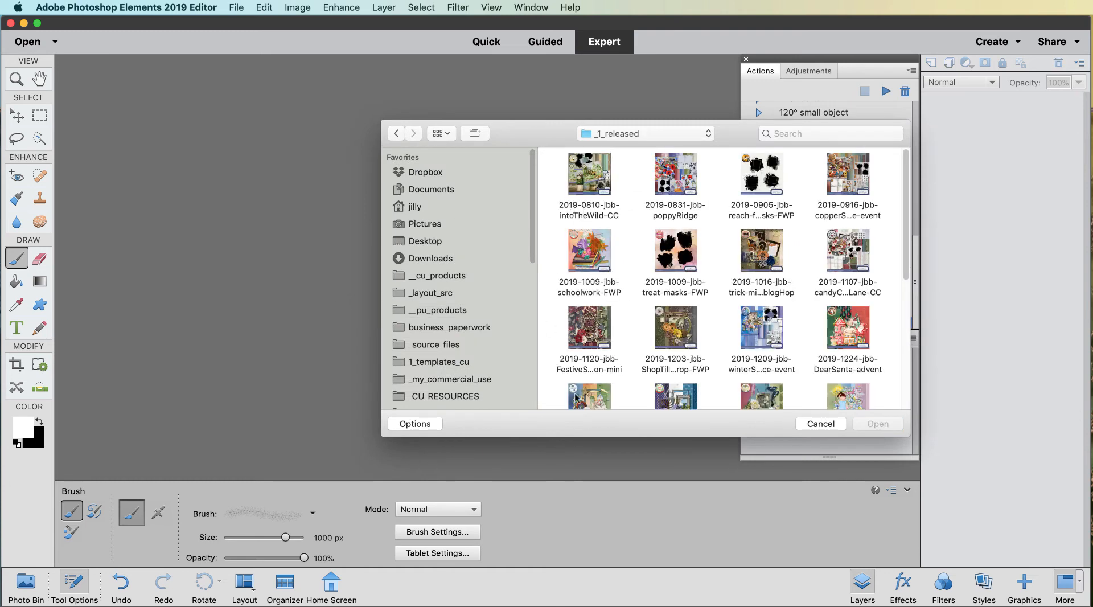
scroll(575, 397, "down", 10)
left_click(589, 358)
double_click(589, 358)
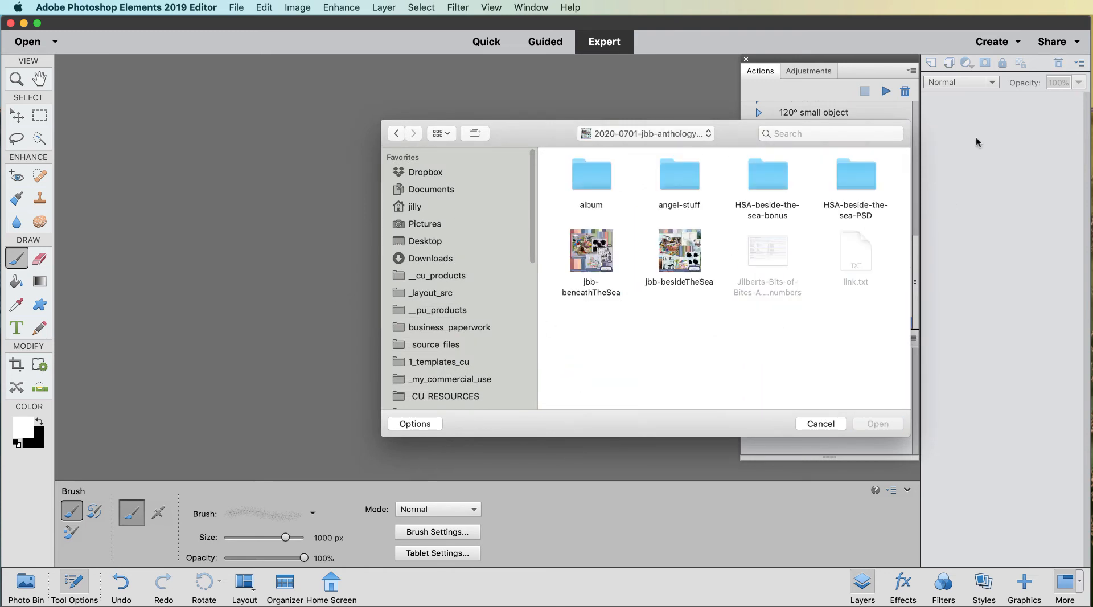
Open the green and blue paper jbb-besideTheSea-pp06.jpg from the jbb-besideTheSea-papers folder inside jbb-besideTheSea
left_click(685, 256)
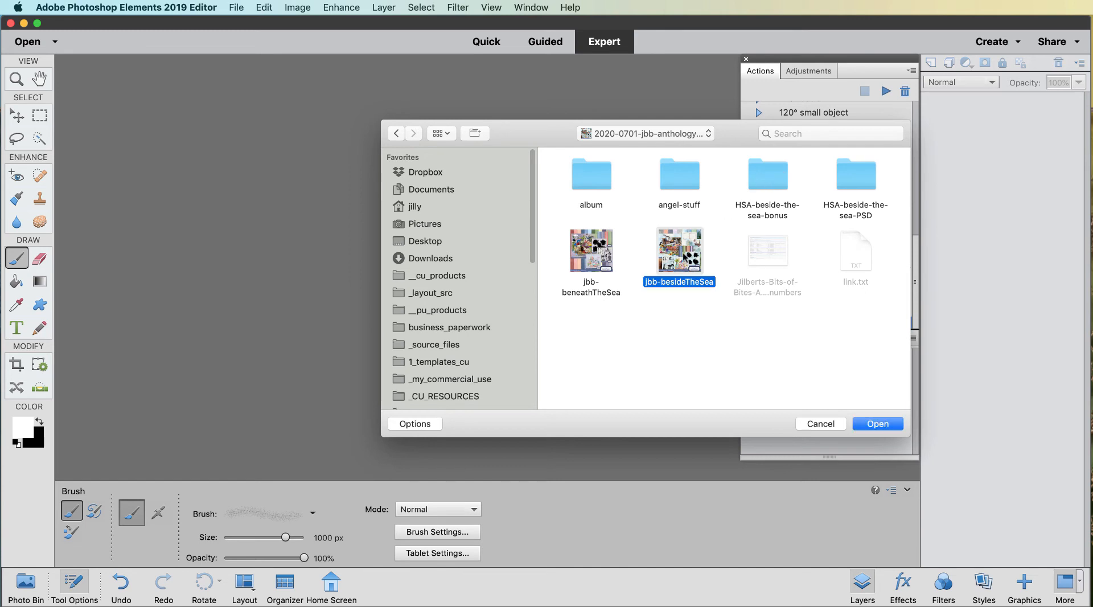
double_click(688, 256)
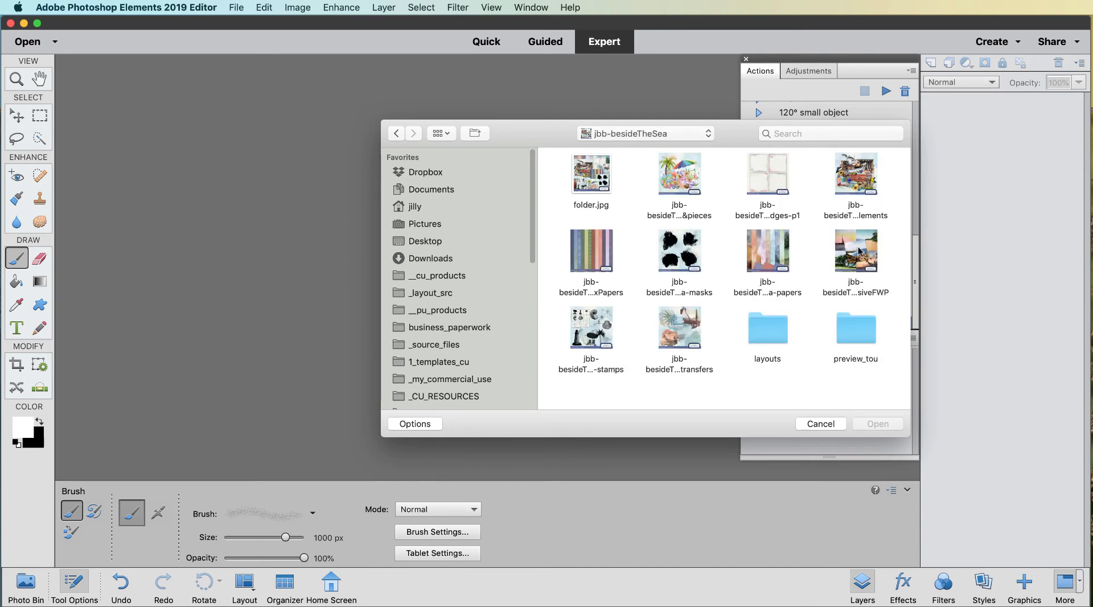
left_click(759, 249)
double_click(760, 249)
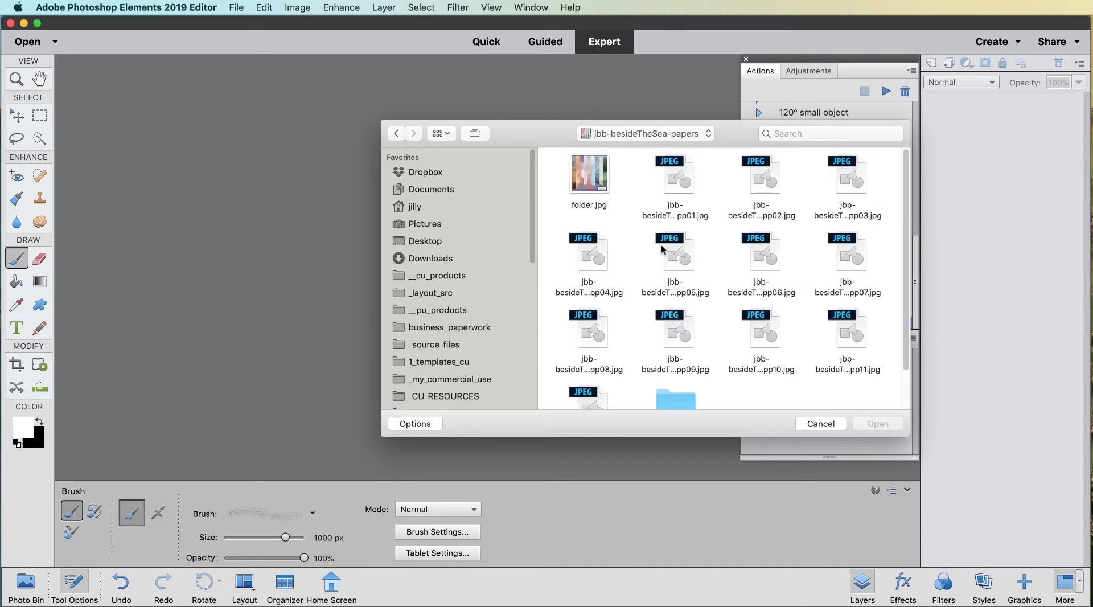
left_click(763, 261)
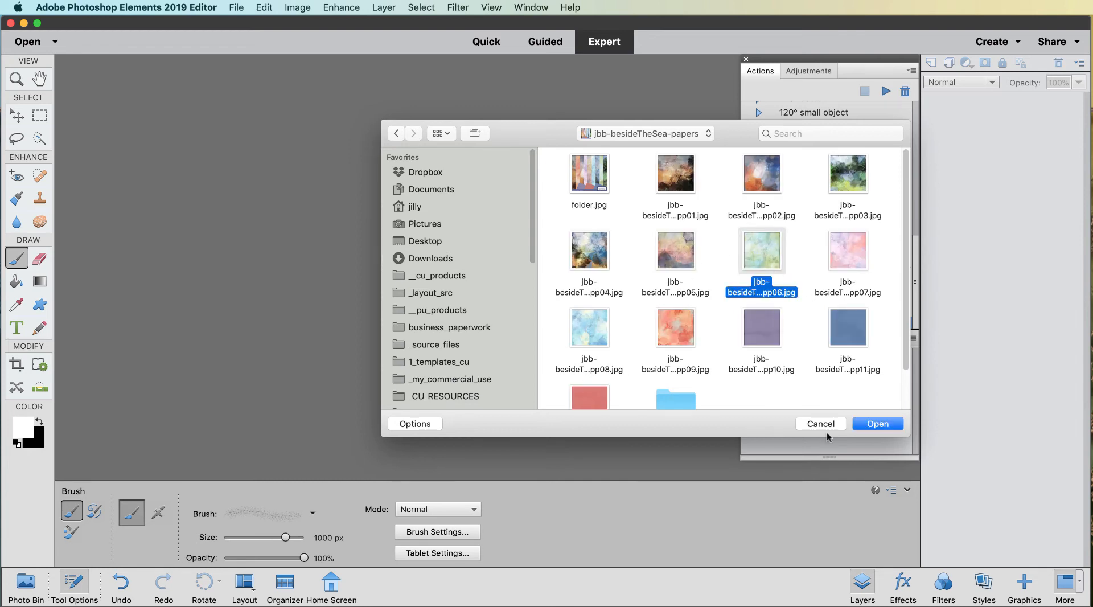
left_click(876, 423)
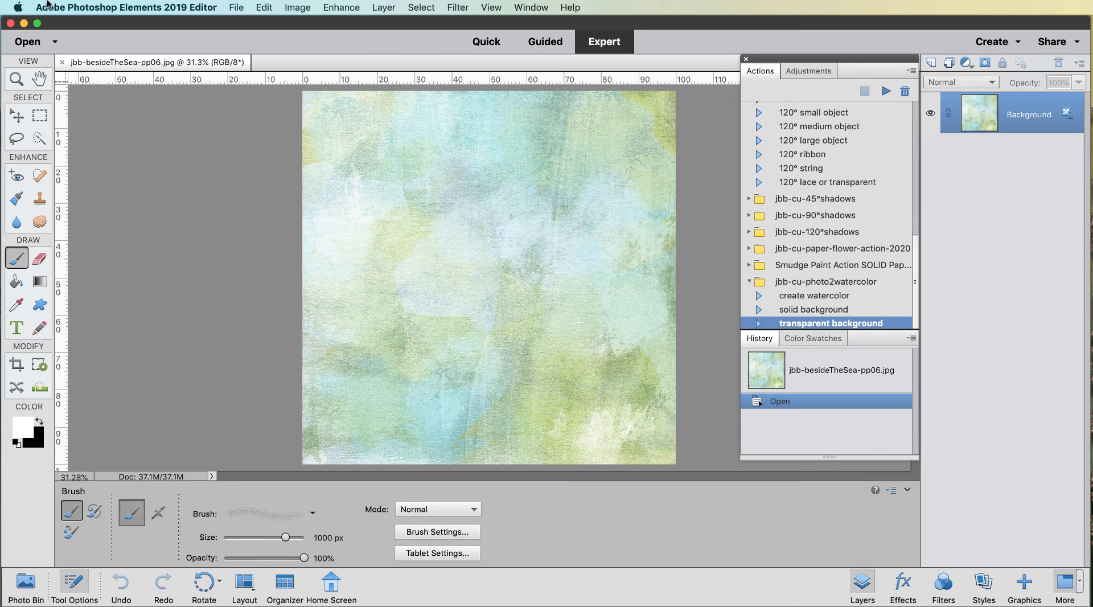
Place photo2.png from the Desktop onto the paper as a new layer
left_click(238, 8)
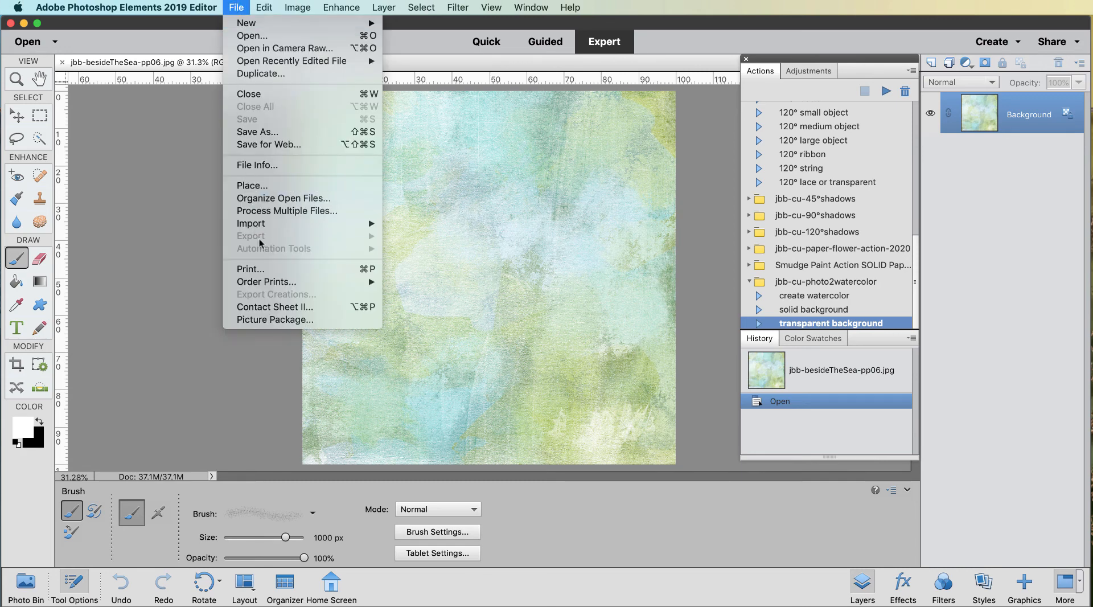
left_click(283, 187)
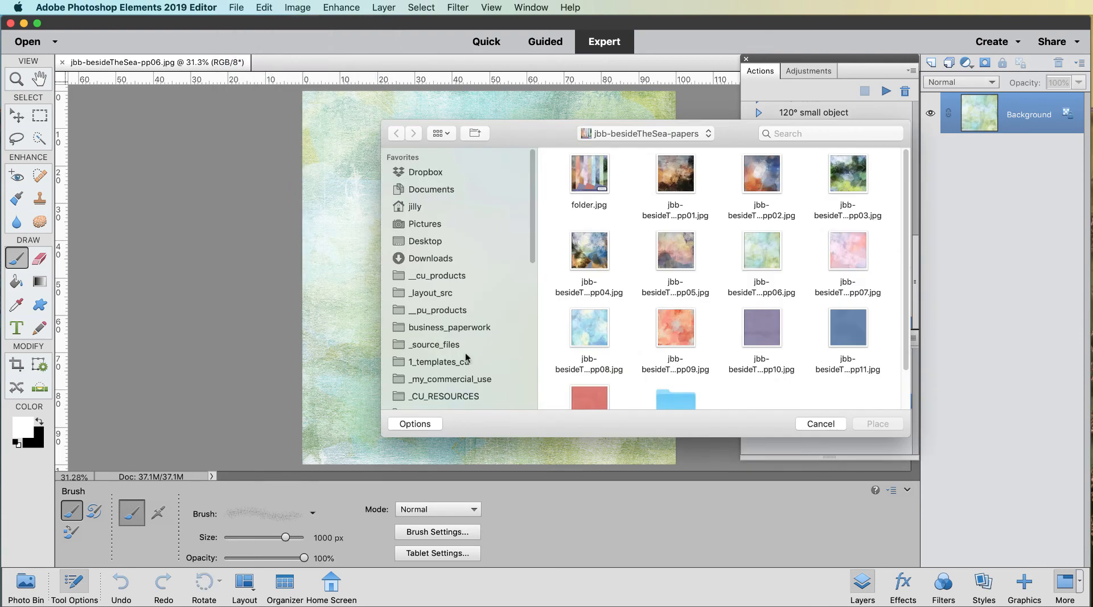
left_click(686, 134)
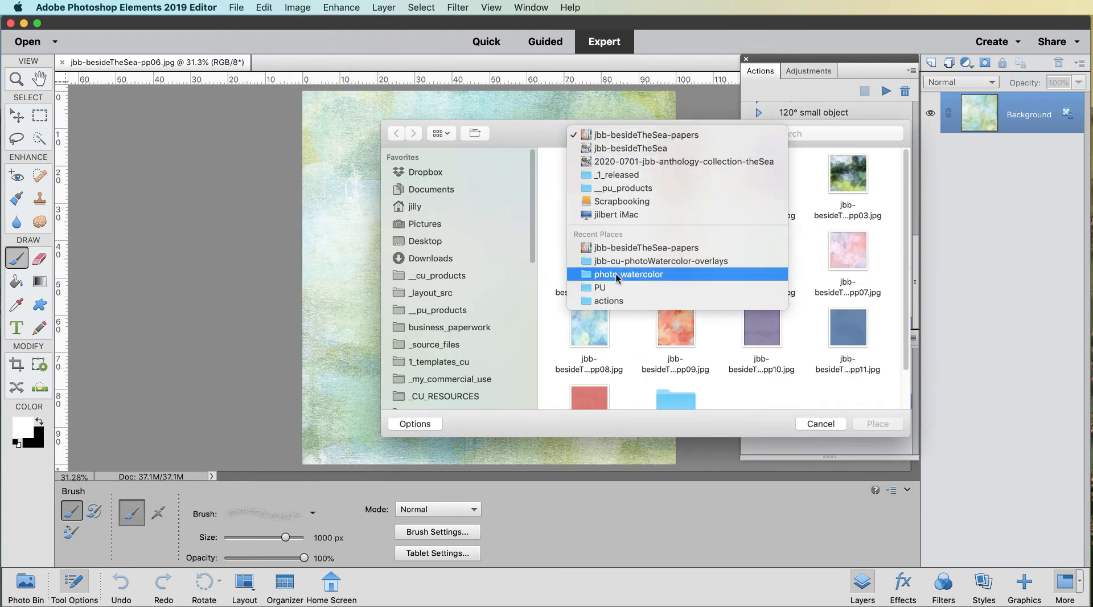
left_click(419, 239)
left_click(452, 246)
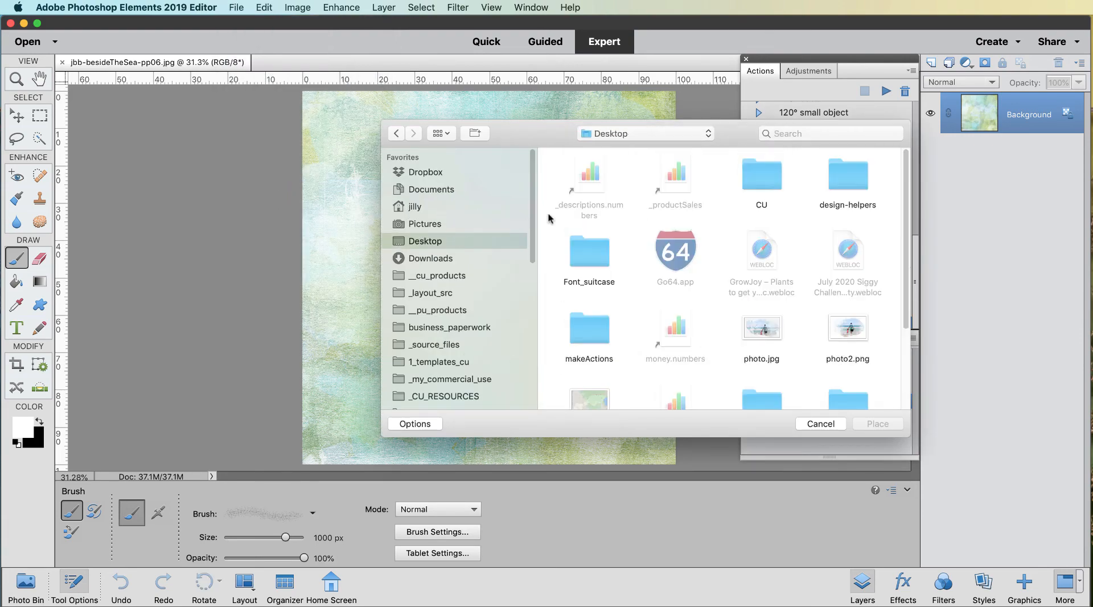
left_click(846, 332)
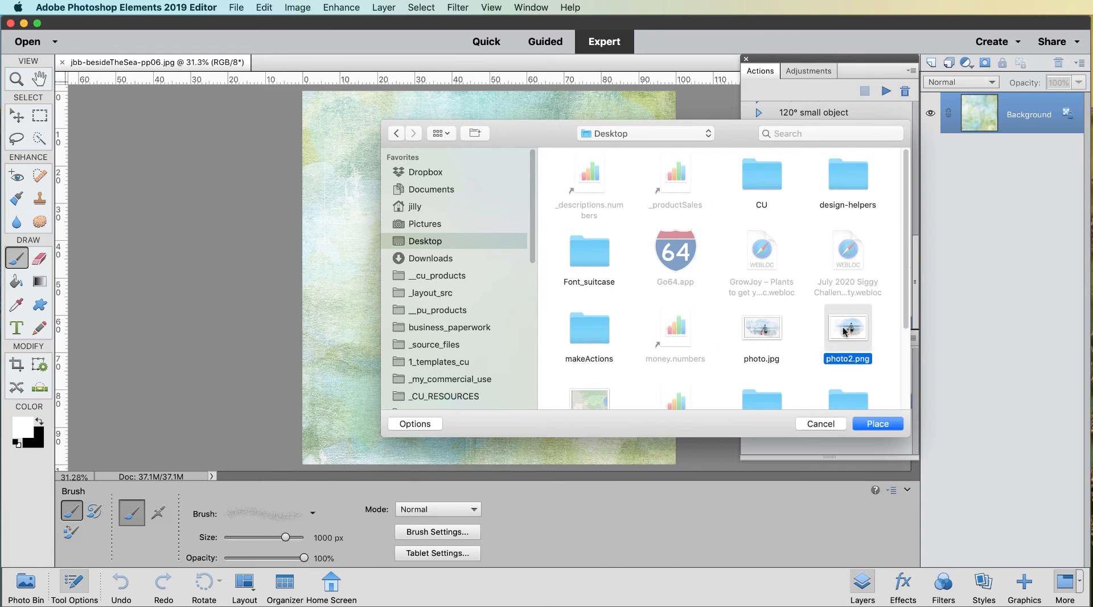
left_click(887, 426)
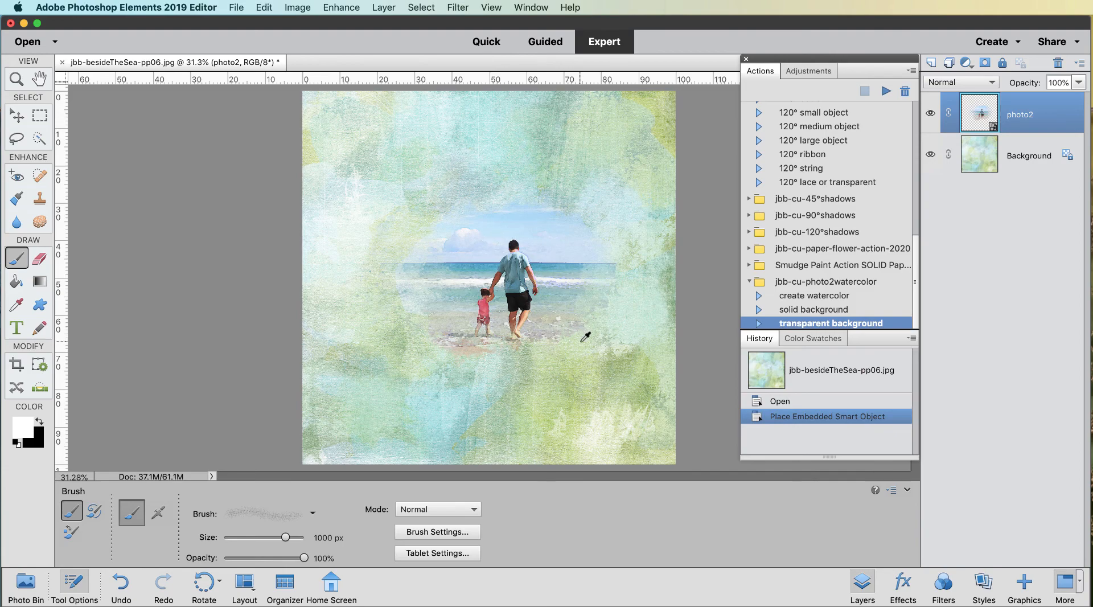
Scale the placed photo2 proportionally to 119.35%, move it to the paper's lower area at about X 1866 px, Y 2496 px, and switch to the Brush tool
scroll(559, 310, "up", 5)
scroll(552, 235, "down", 5)
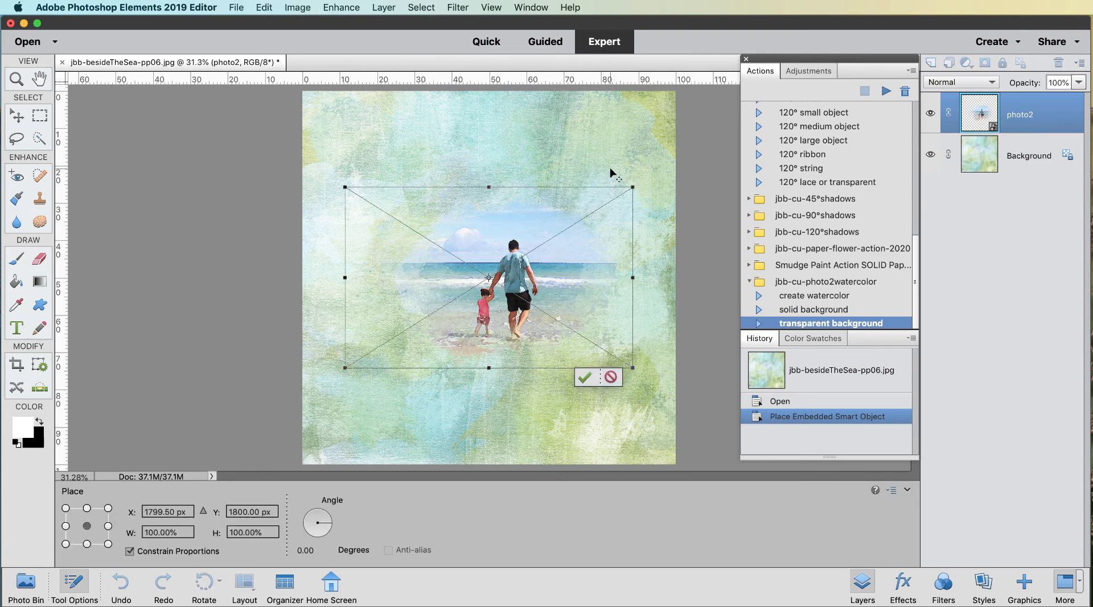
left_click_drag(632, 187, 688, 121)
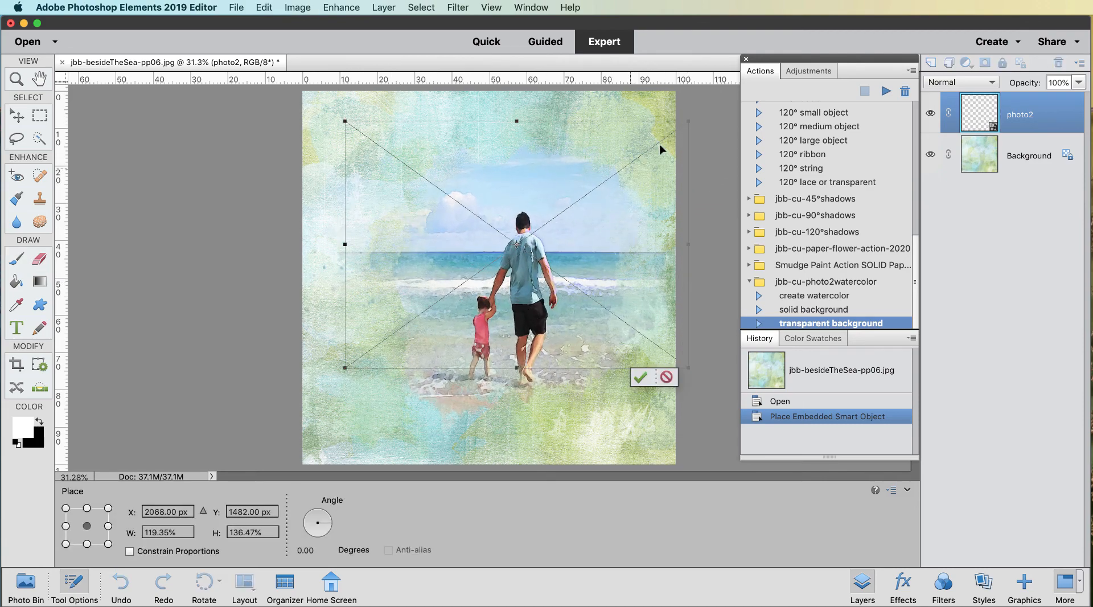
left_click(130, 551)
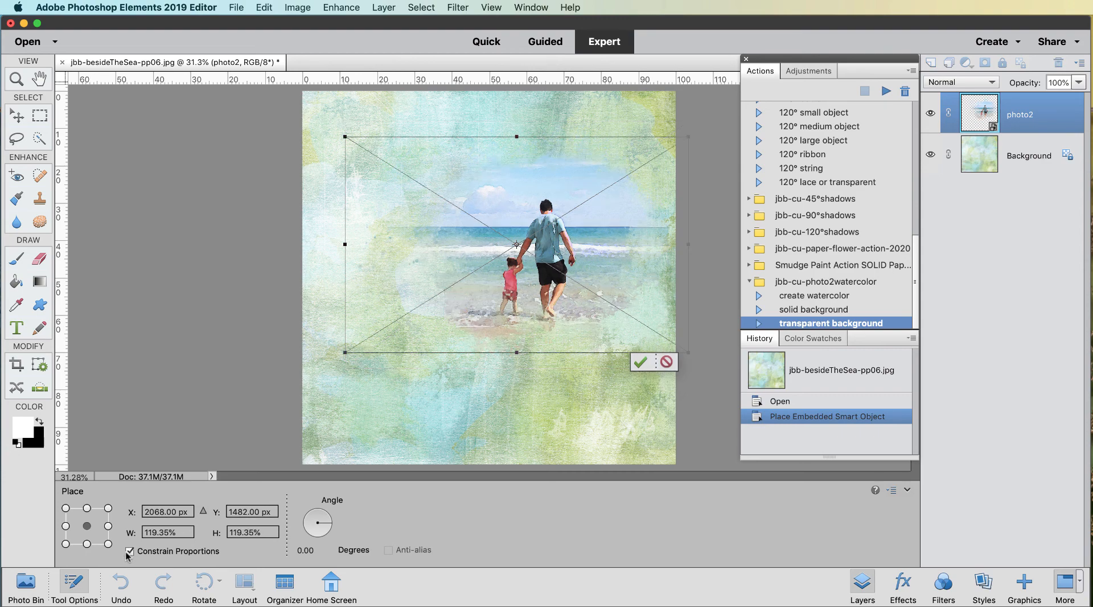
left_click_drag(616, 293, 593, 395)
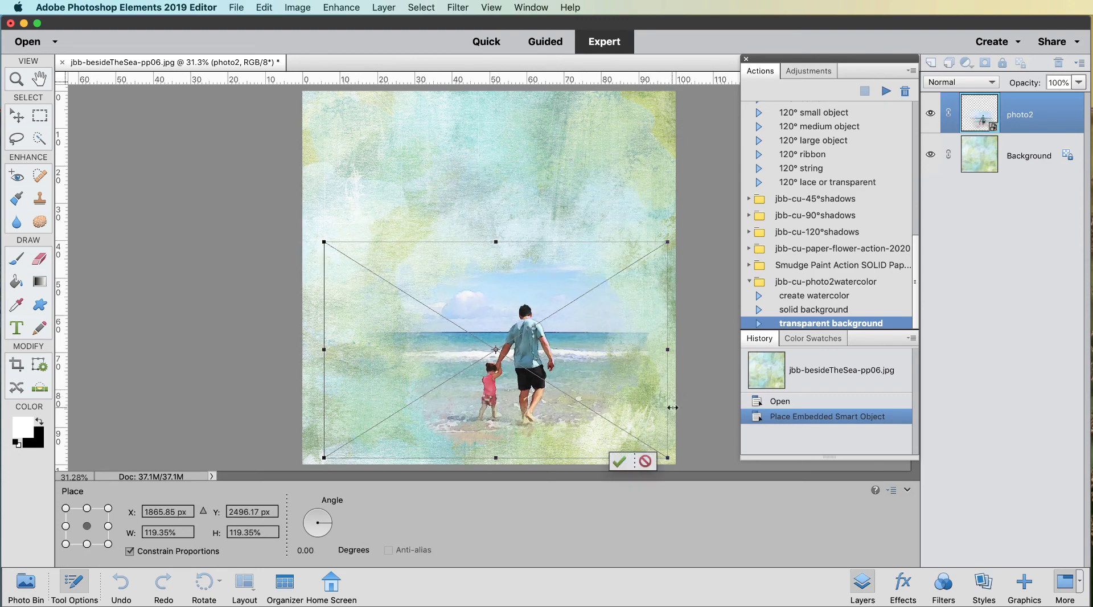
key("Return")
key("b")
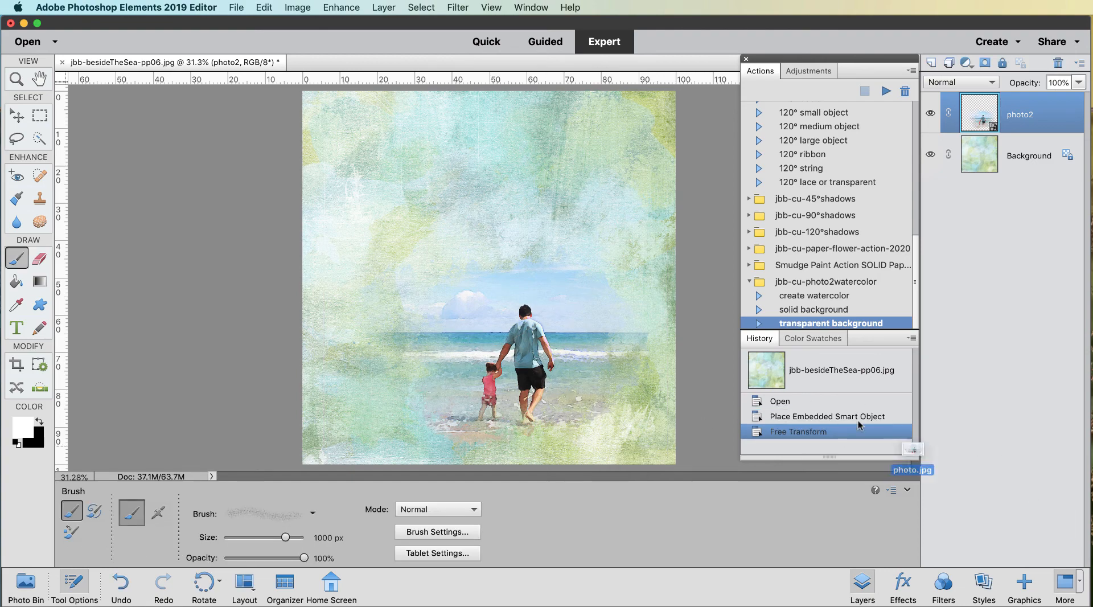
Open the solid-background photo.jpg and add it to the jbb-besideTheSea-pp06.jpg document as a layer
left_click_drag(910, 457, 454, 212)
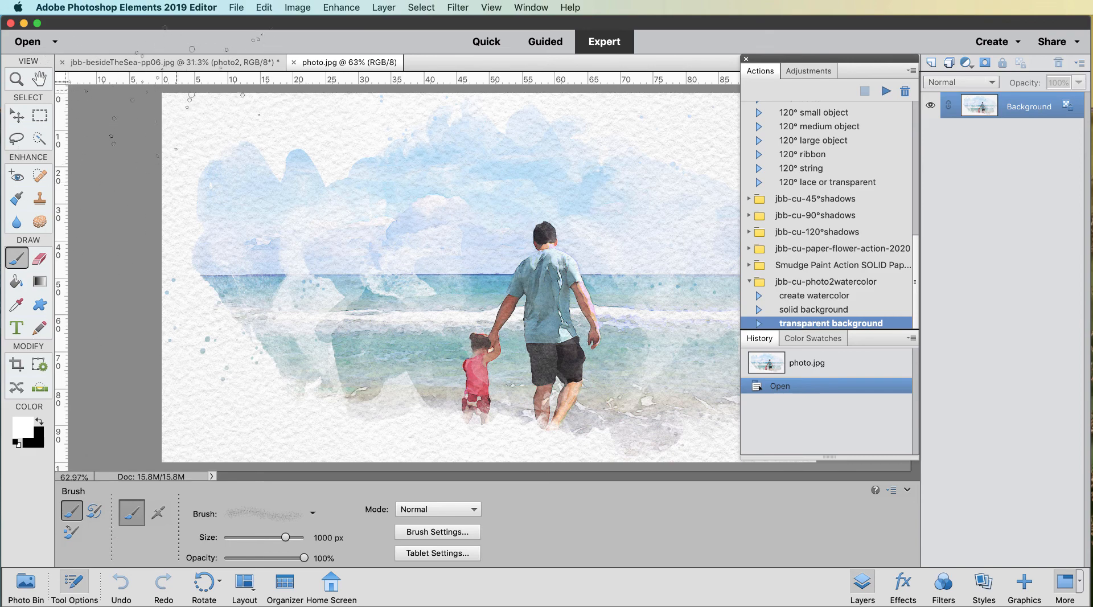
left_click(168, 62)
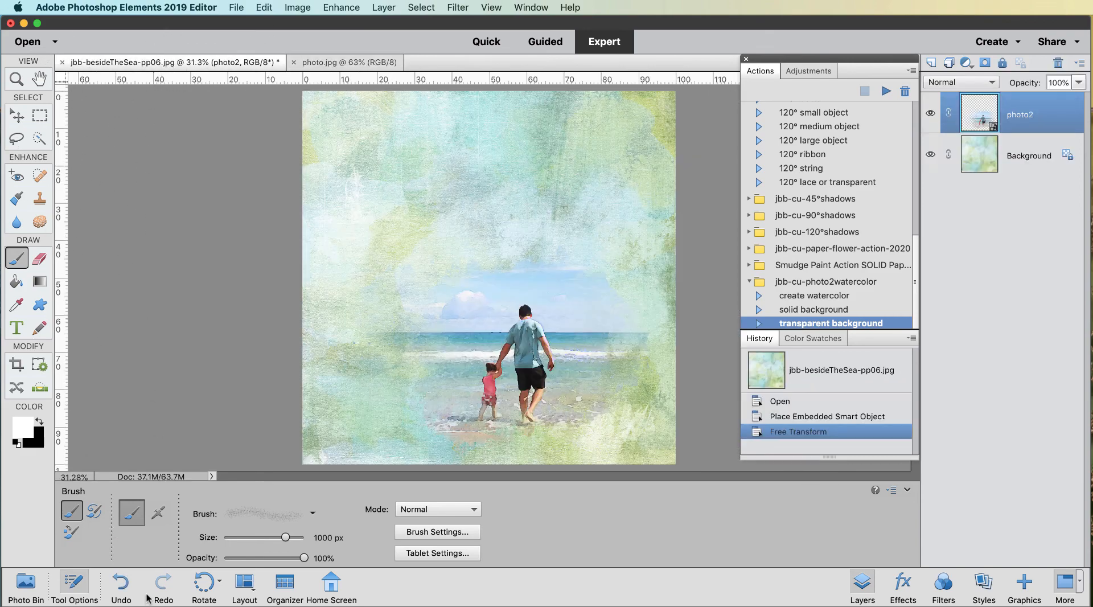
left_click(25, 581)
left_click_drag(198, 534, 494, 224)
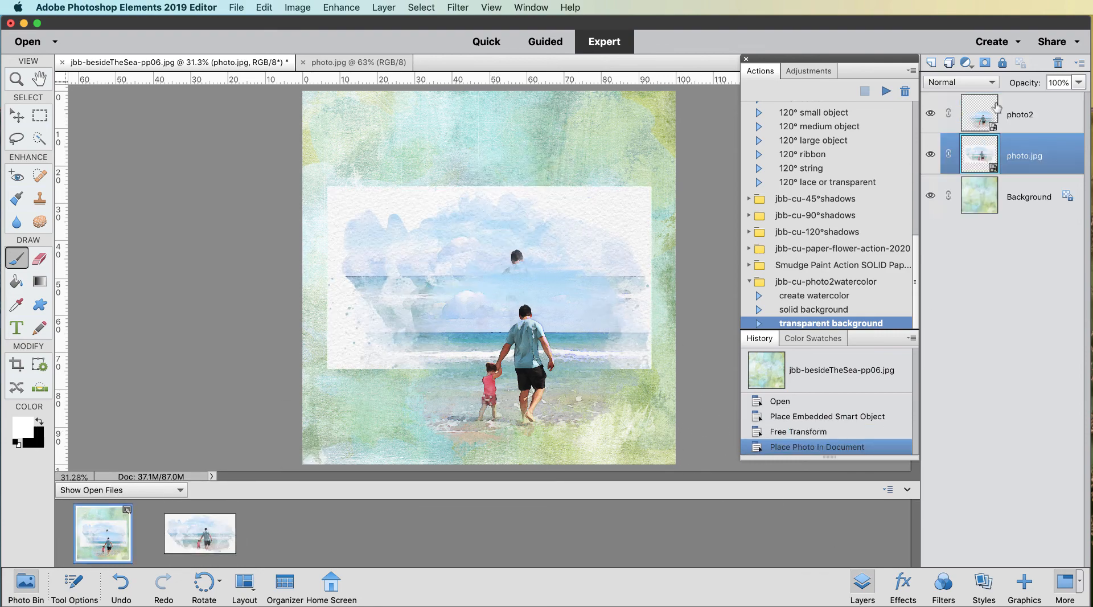
Hide the photo2 layer and open jbb-cu-protoWatercolor-overlay-rough.jpg from the jbb-cu-photoWatercolor-overlays folder
left_click(931, 112)
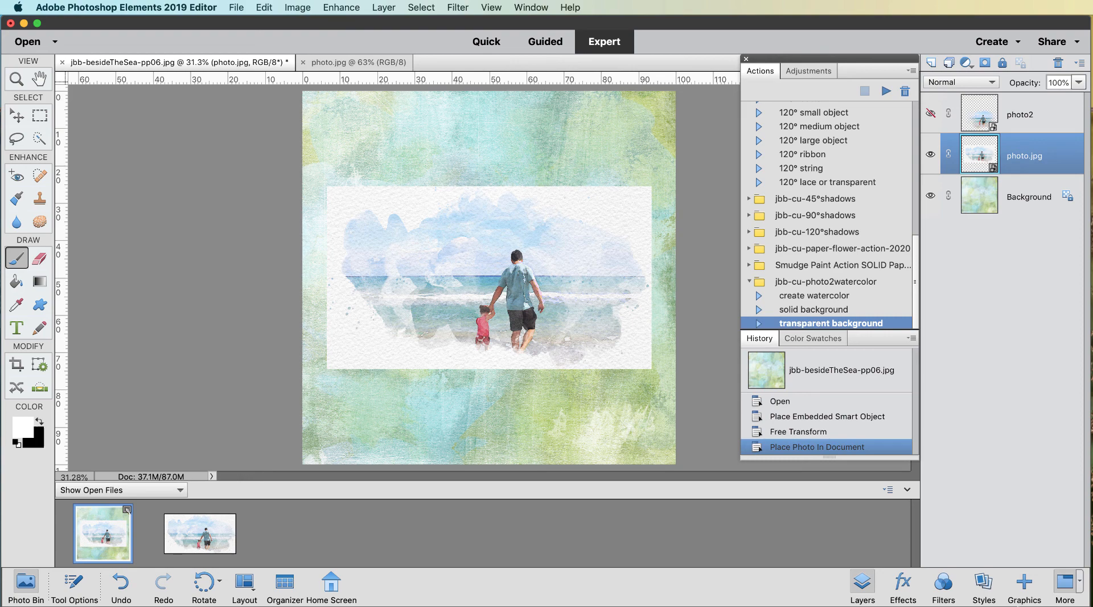
left_click(231, 7)
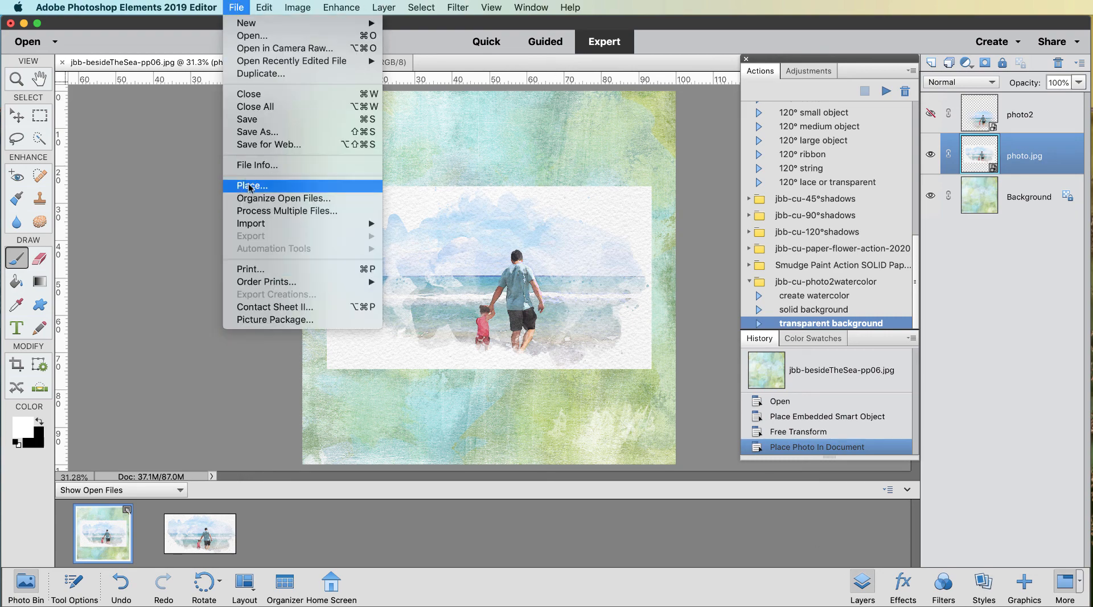
left_click(276, 37)
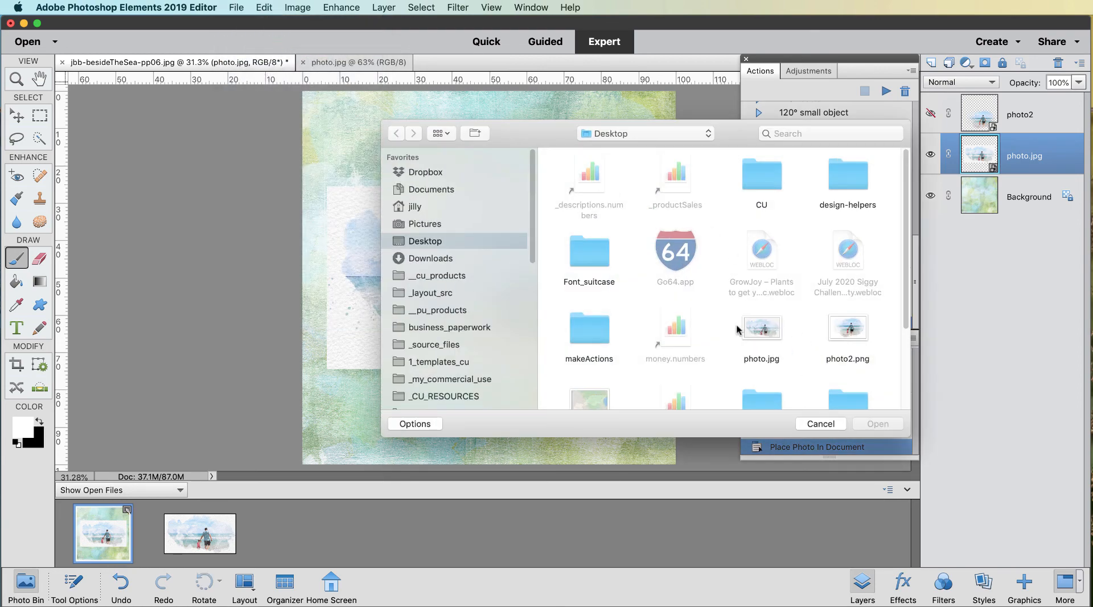
left_click(633, 134)
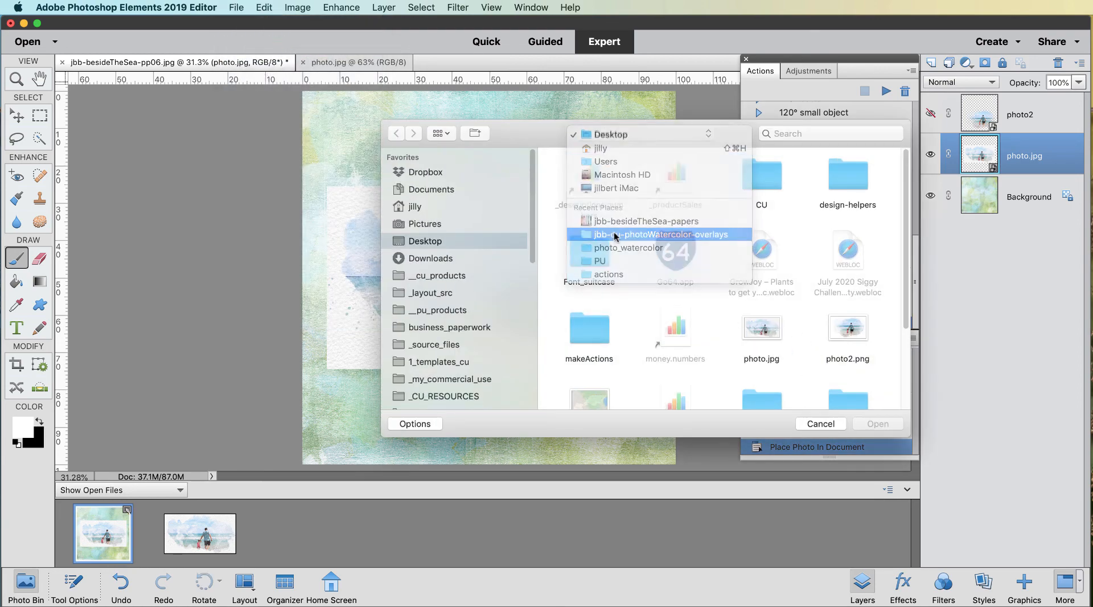
left_click(677, 239)
left_click(722, 186)
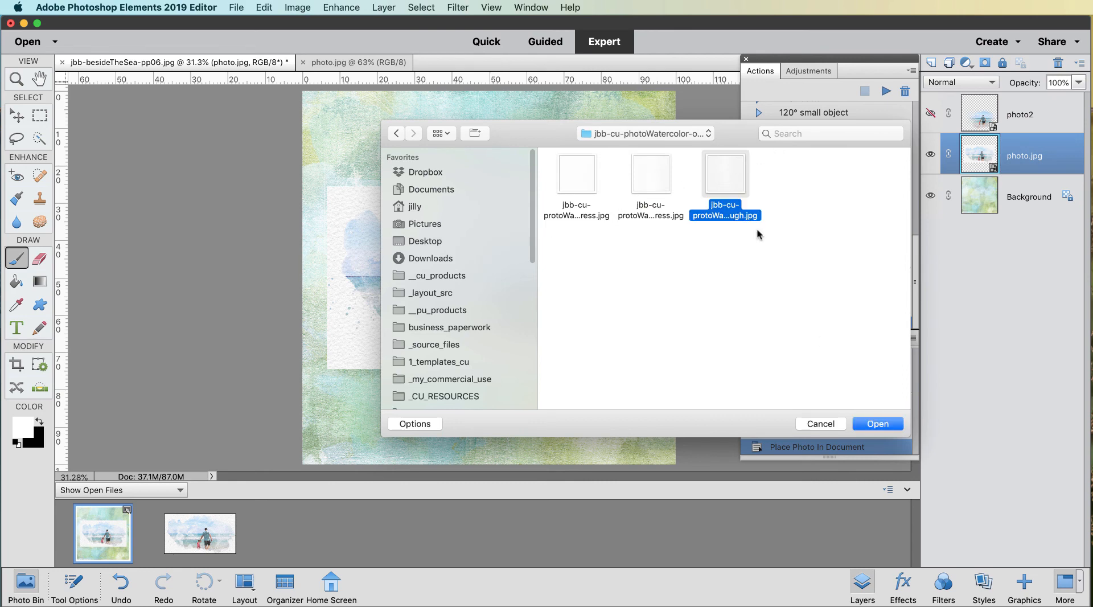
left_click(878, 422)
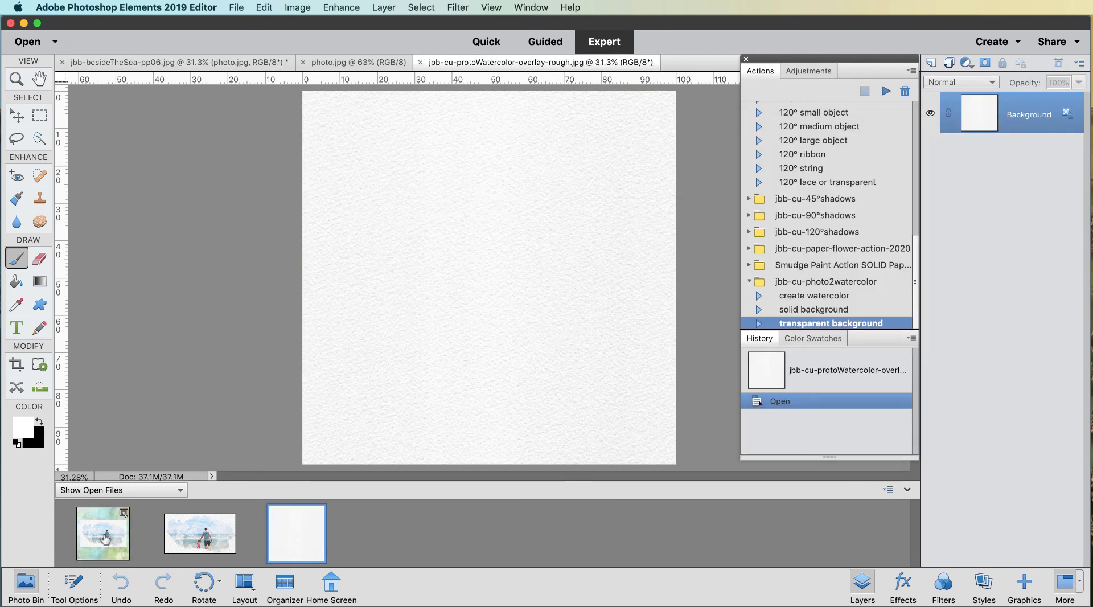
Add the solid-background photo.jpg to the jbb-cu-protoWatercolor-overlay-rough.jpg document as a new layer
left_click(203, 543)
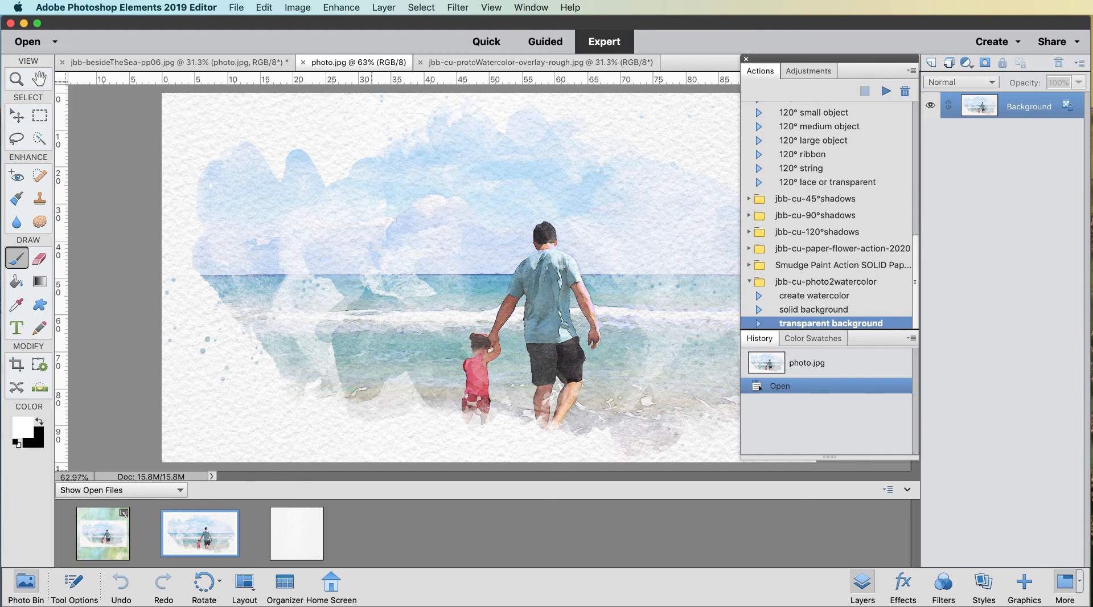
left_click(305, 521)
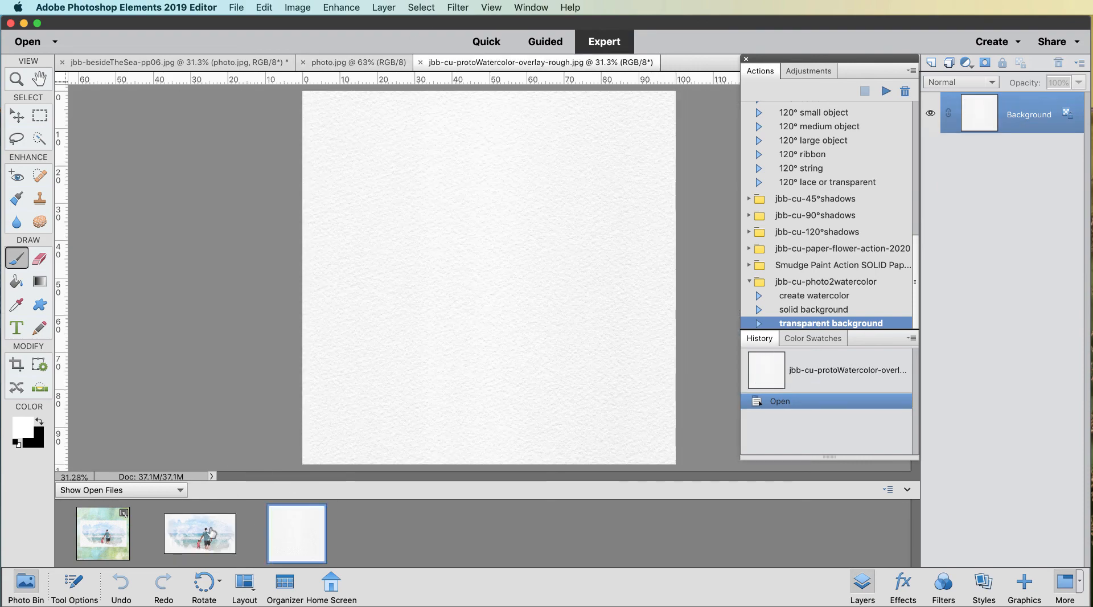
left_click_drag(210, 533, 522, 260)
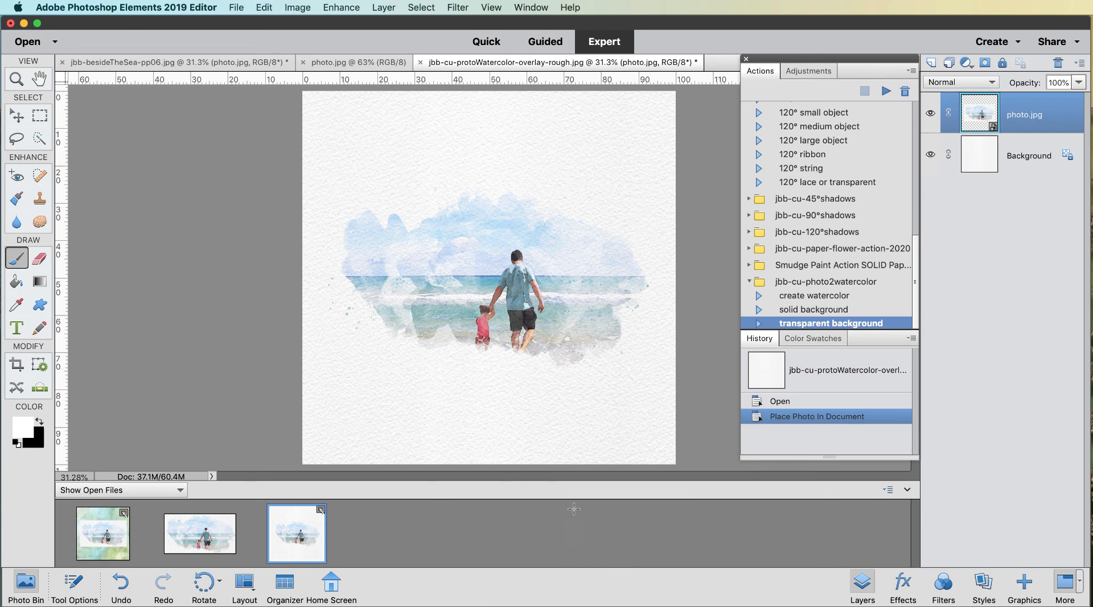
Crop the rough overlay document to a rectangular marquee with paper margins around the painting, and compare it with photo.jpg
key("m")
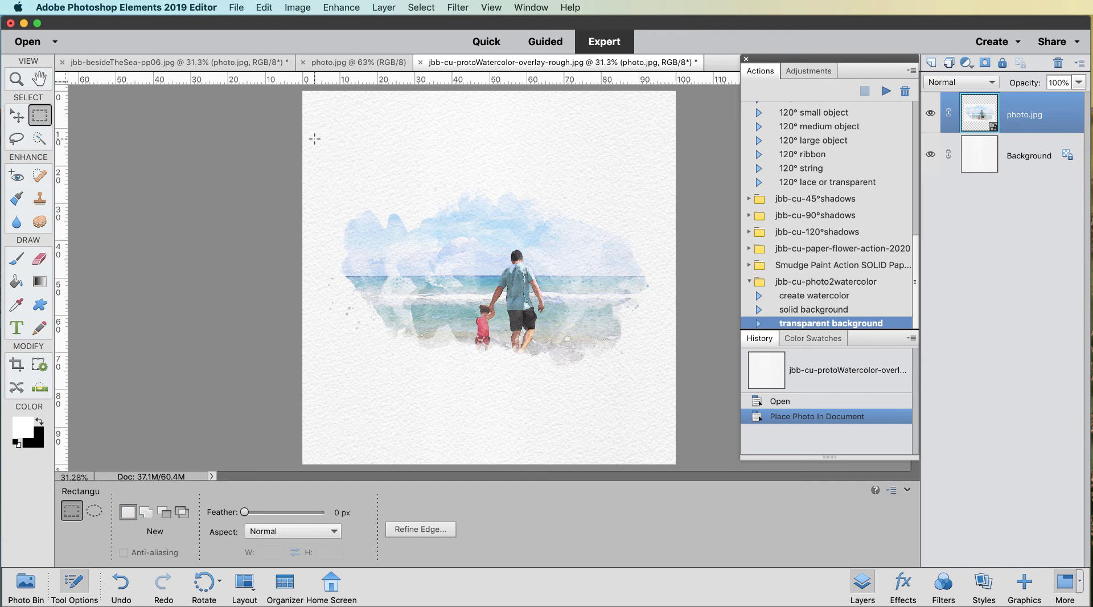
left_click_drag(315, 138, 659, 411)
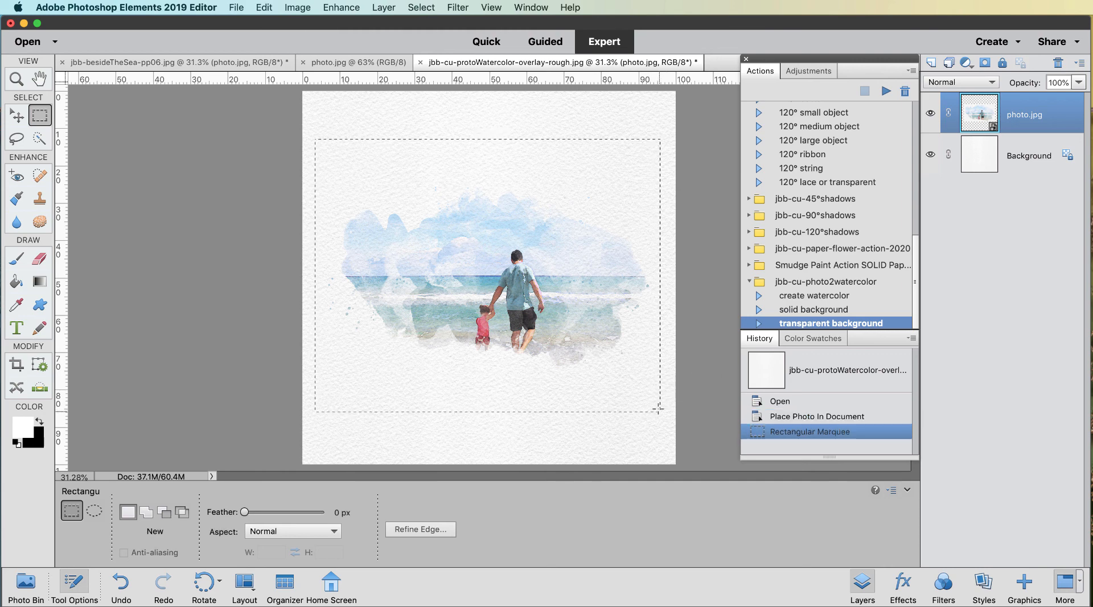
left_click(294, 6)
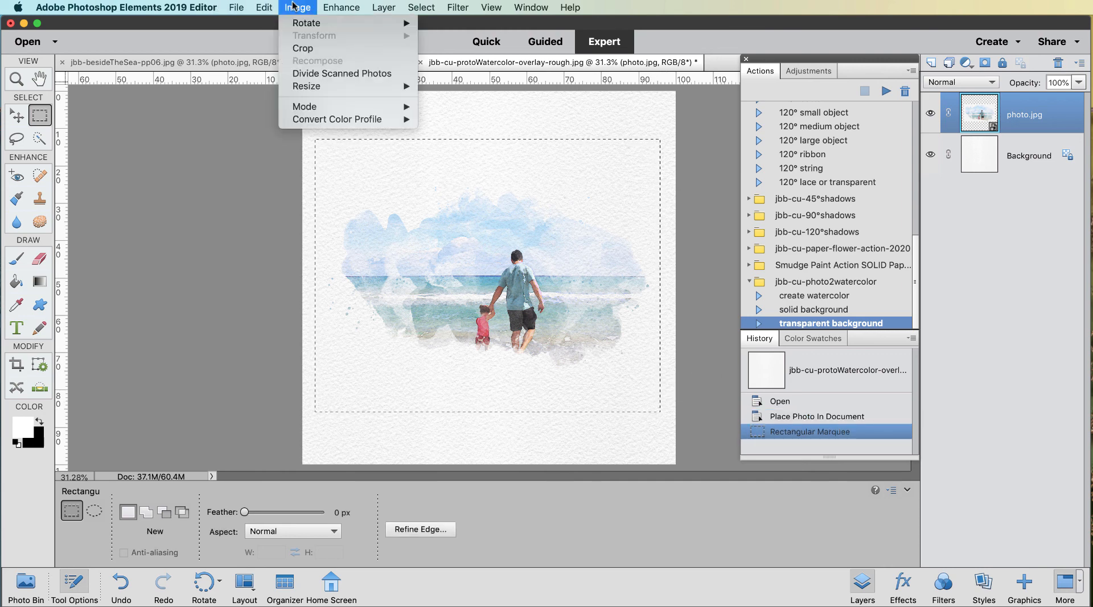
left_click(300, 48)
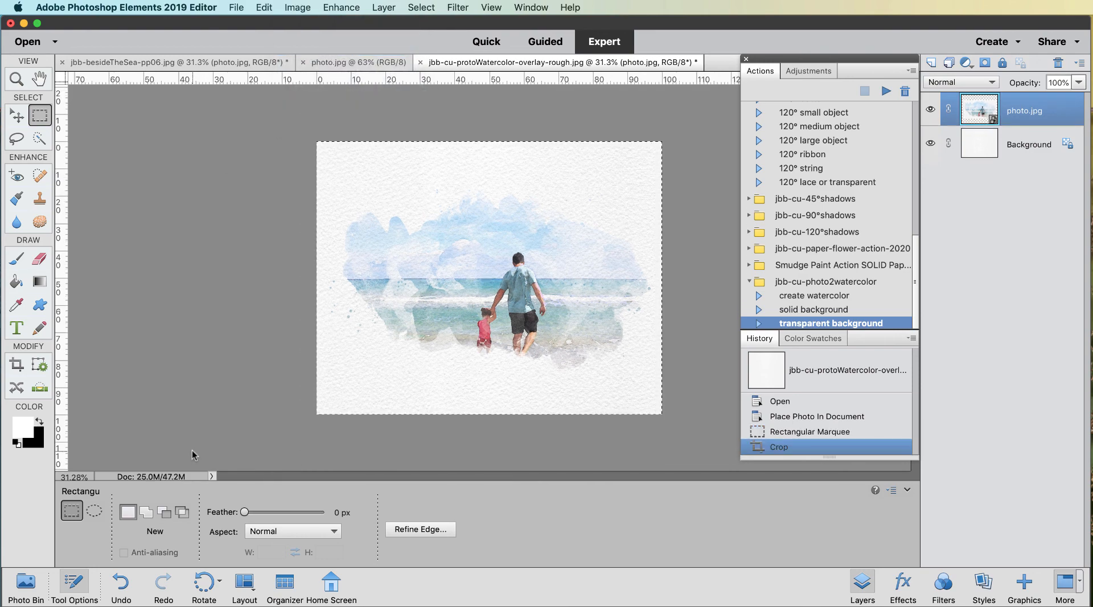
left_click(341, 63)
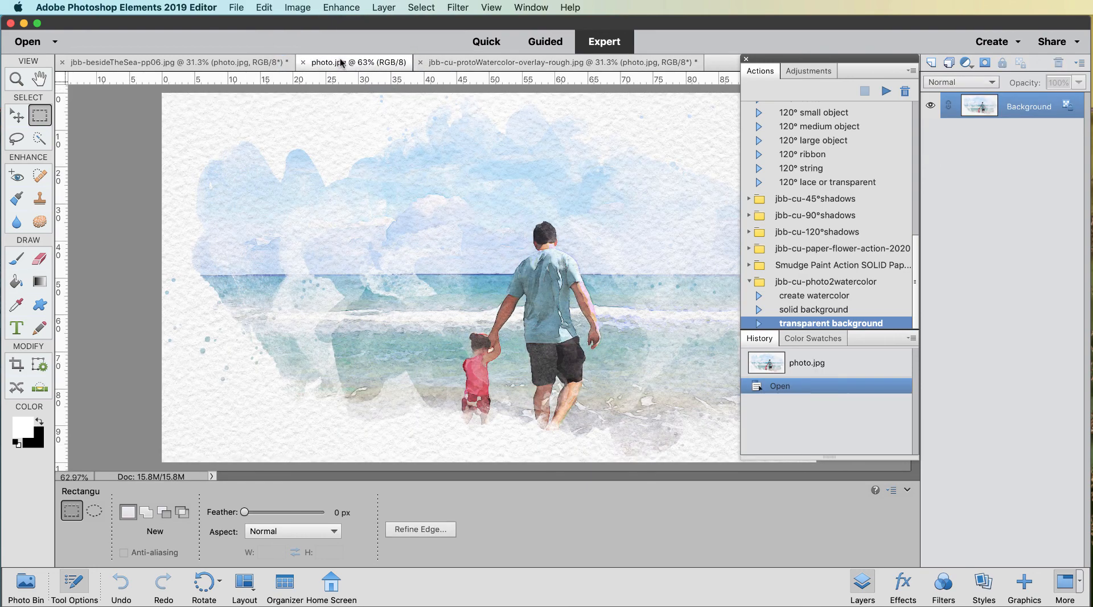
left_click(513, 64)
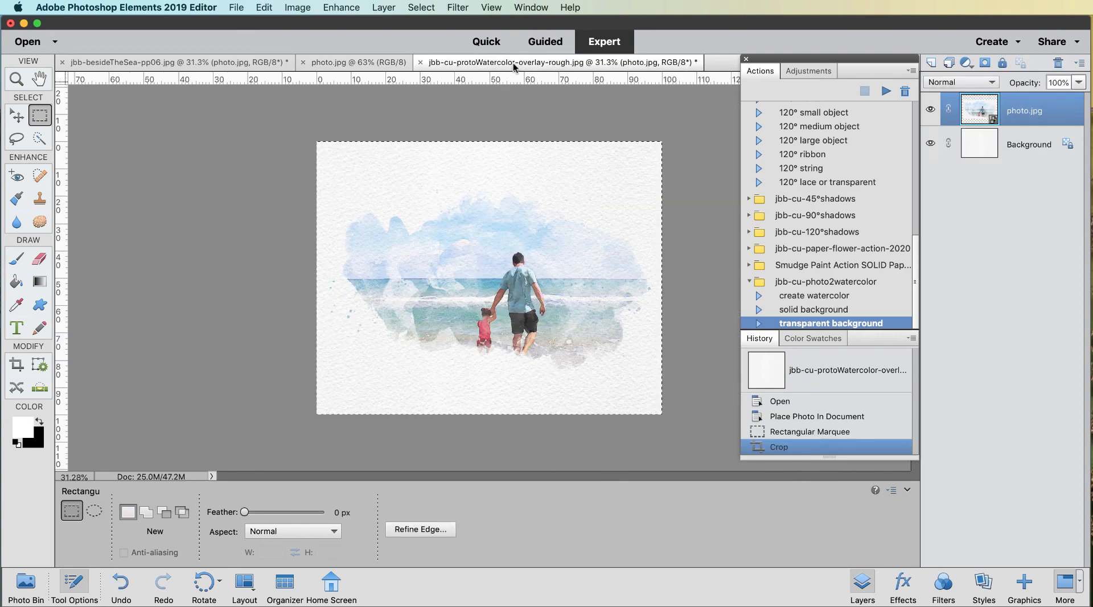